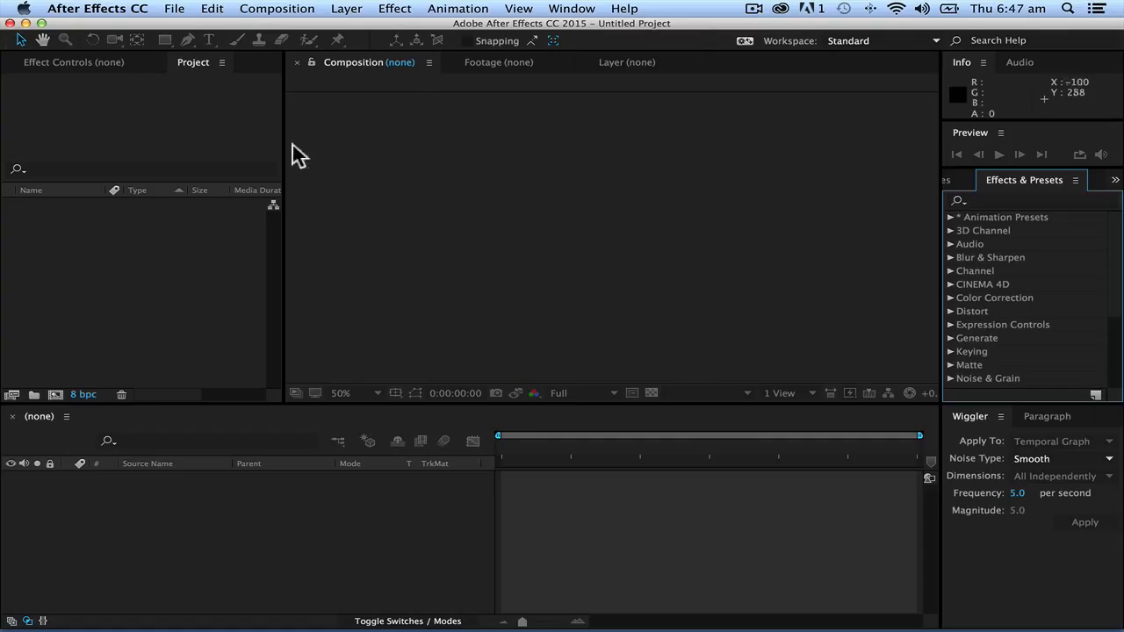
# Step: Import lady.psd, Beat.mp3 and astronaut.psd from the Wiggler folder into the project as footage
pyautogui.click(174, 11)
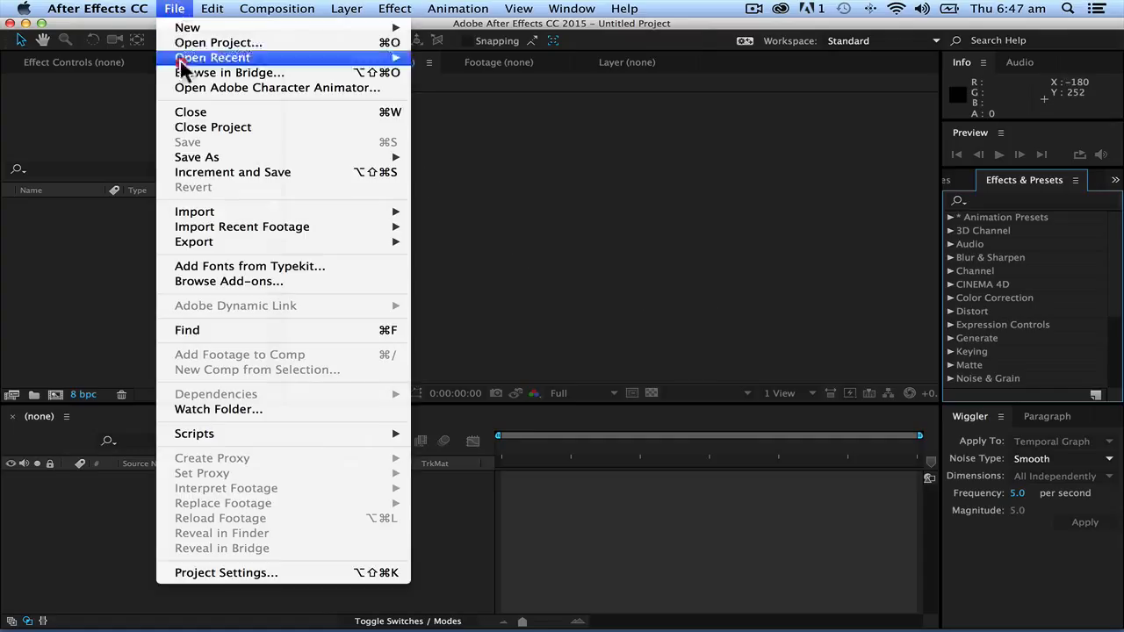
pyautogui.moveTo(216, 215)
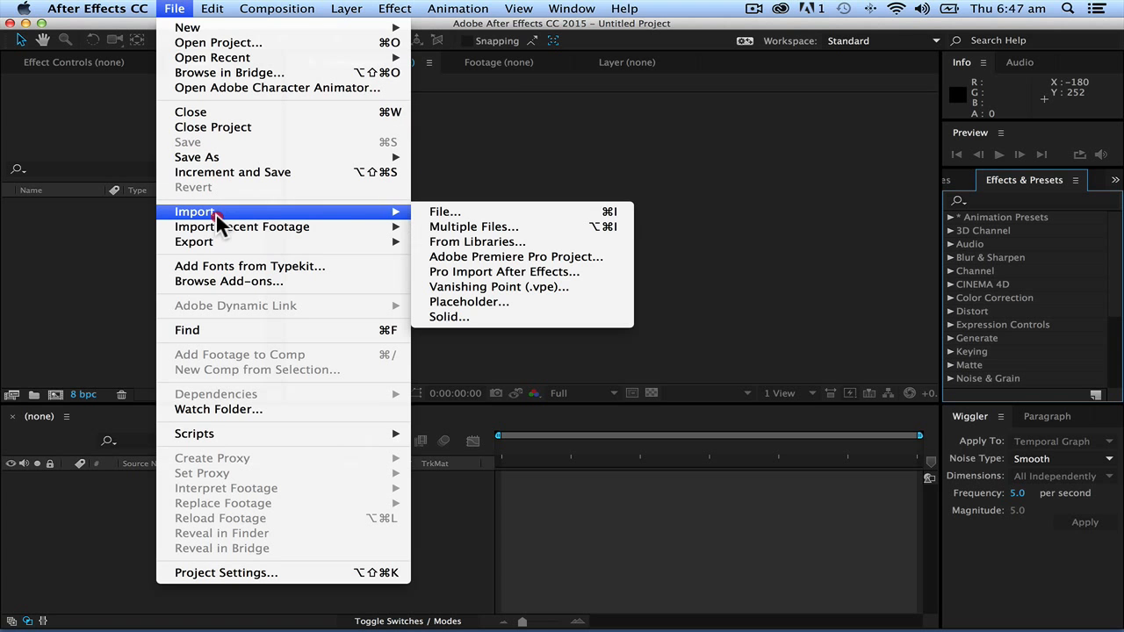
pyautogui.click(456, 212)
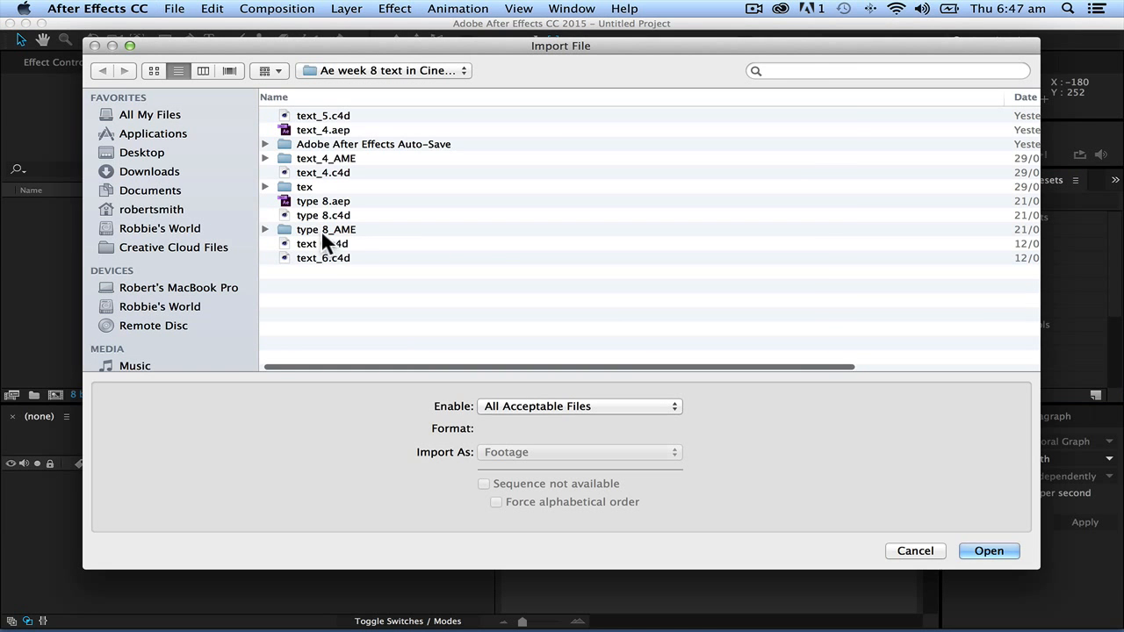
pyautogui.click(342, 71)
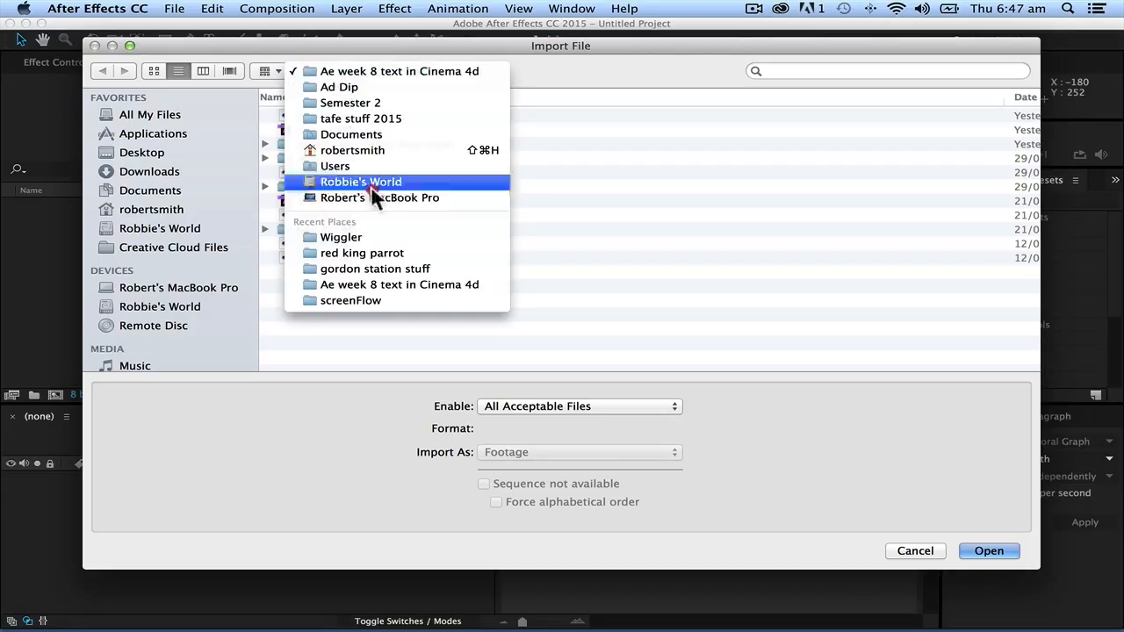
pyautogui.click(385, 237)
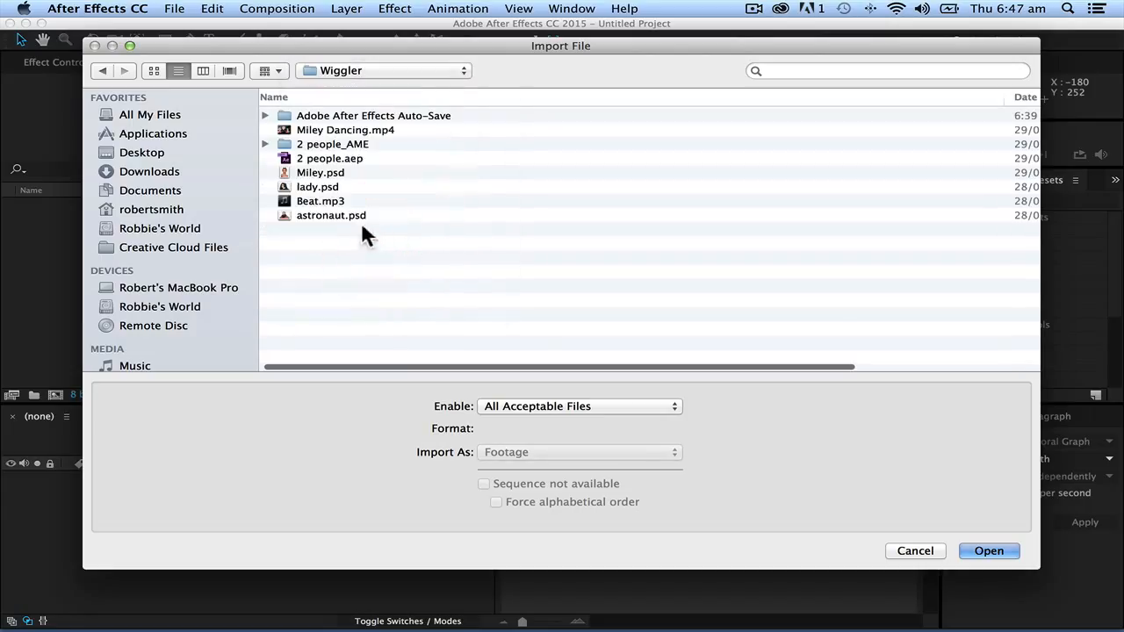
pyautogui.click(313, 185)
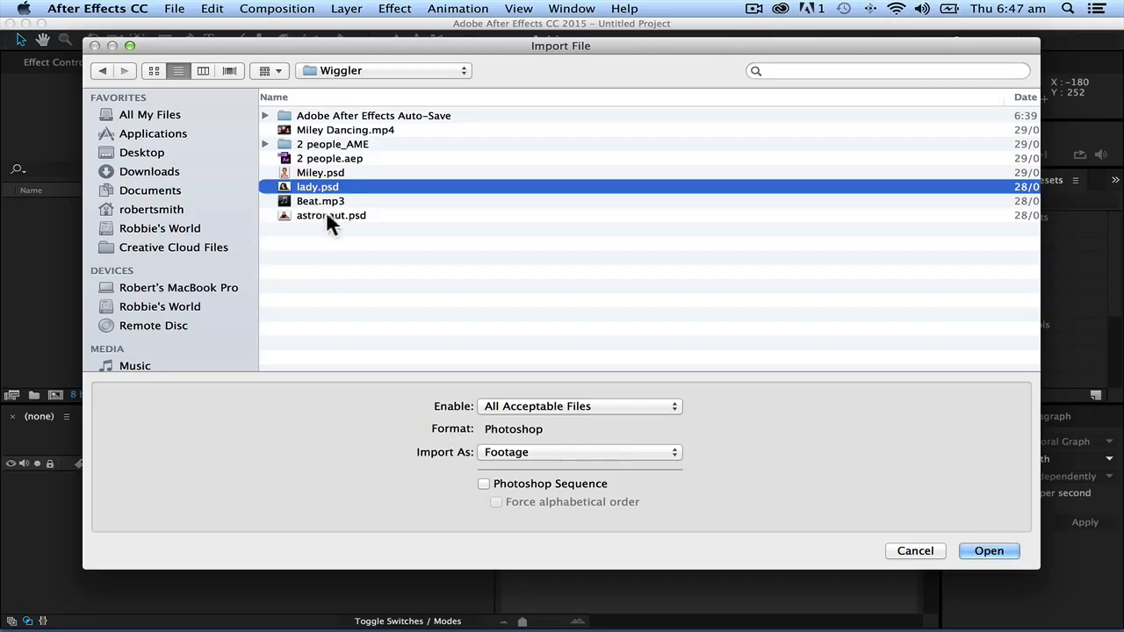
pyautogui.keyDown('shift'); pyautogui.click(312, 199); pyautogui.keyUp('shift')
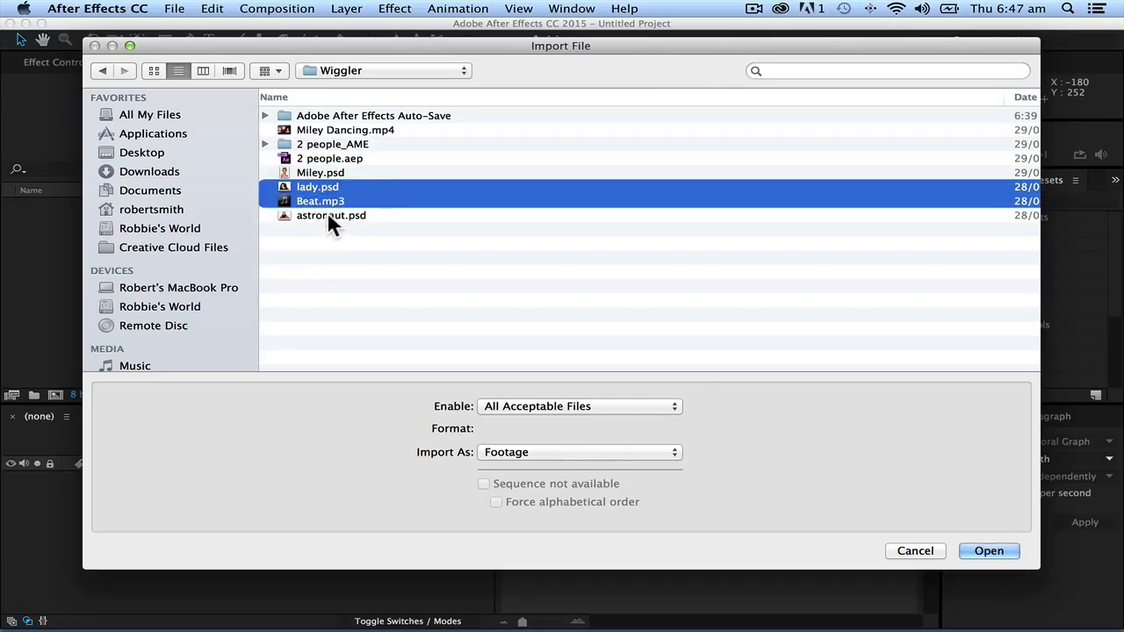
pyautogui.keyDown('shift'); pyautogui.click(330, 215); pyautogui.keyUp('shift')
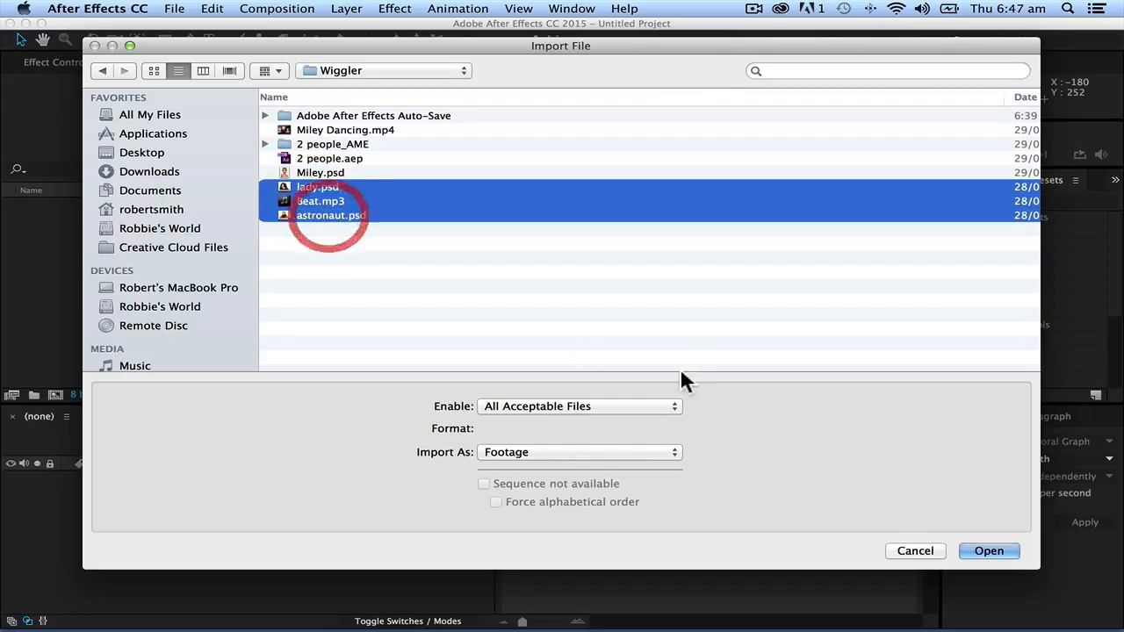
pyautogui.click(988, 551)
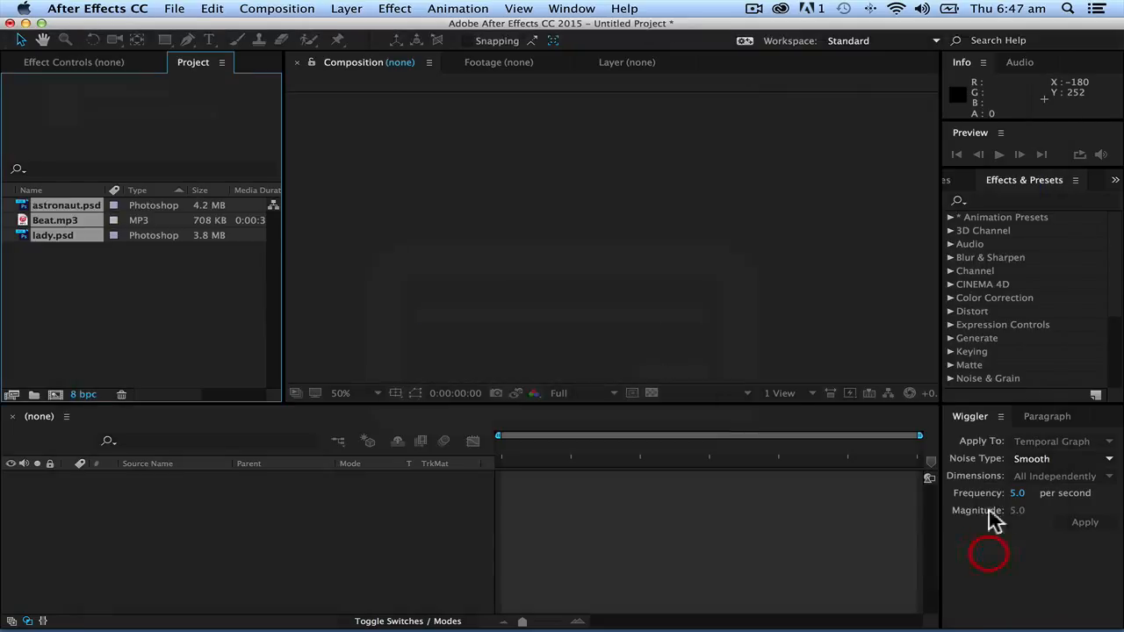
# Step: Create a new composition from Beat.mp3 by placing the audio file in the empty timeline
pyautogui.click(238, 306)
pyautogui.click(27, 221)
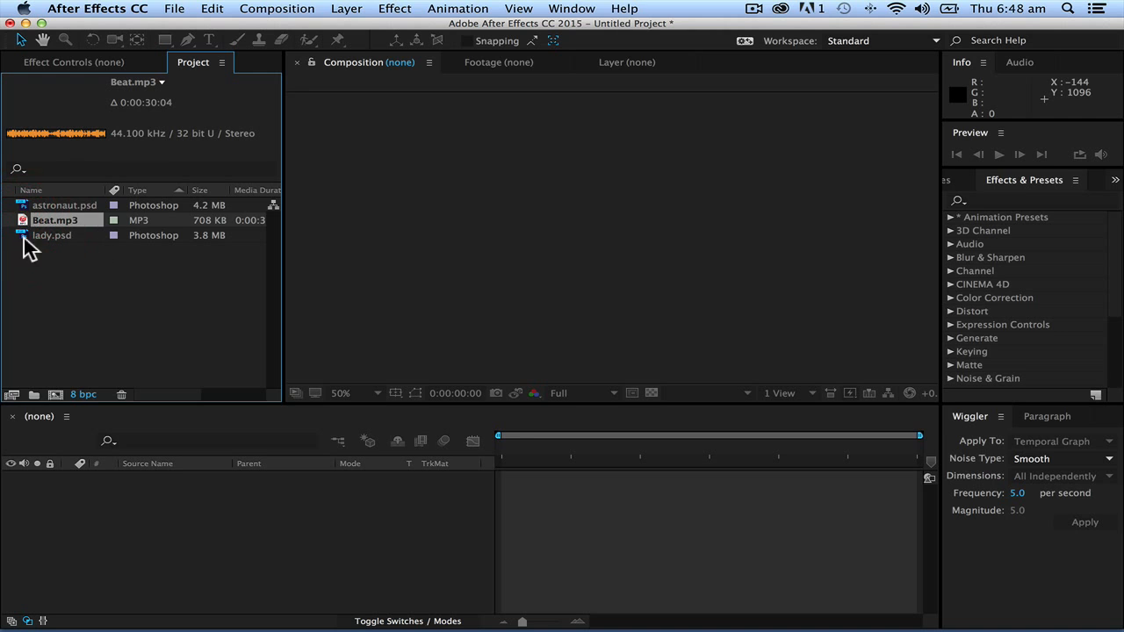
pyautogui.moveTo(23, 226); pyautogui.dragTo(119, 501)
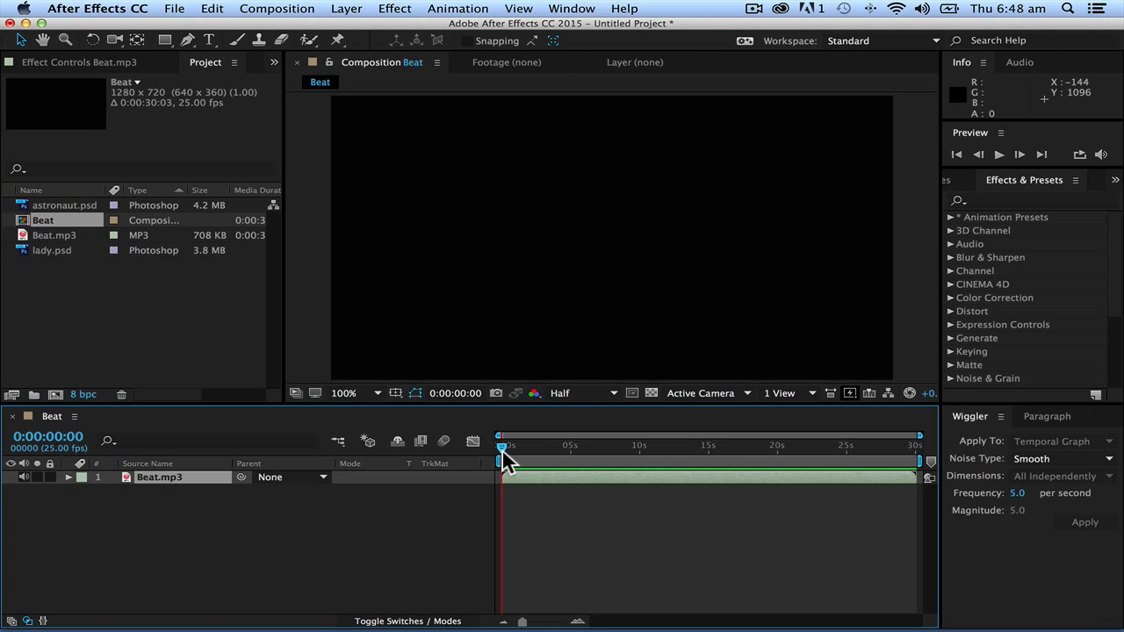
pyautogui.moveTo(502, 450)
pyautogui.mouseDown()
pyautogui.moveTo(745, 454)
pyautogui.moveTo(517, 447)
pyautogui.mouseUp()
pyautogui.moveTo(476, 417); pyautogui.dragTo(393, 403)
# Step: Add lady.psd as a layer above the audio and move the portrait toward the right side of the frame
pyautogui.moveTo(27, 257); pyautogui.dragTo(92, 475)
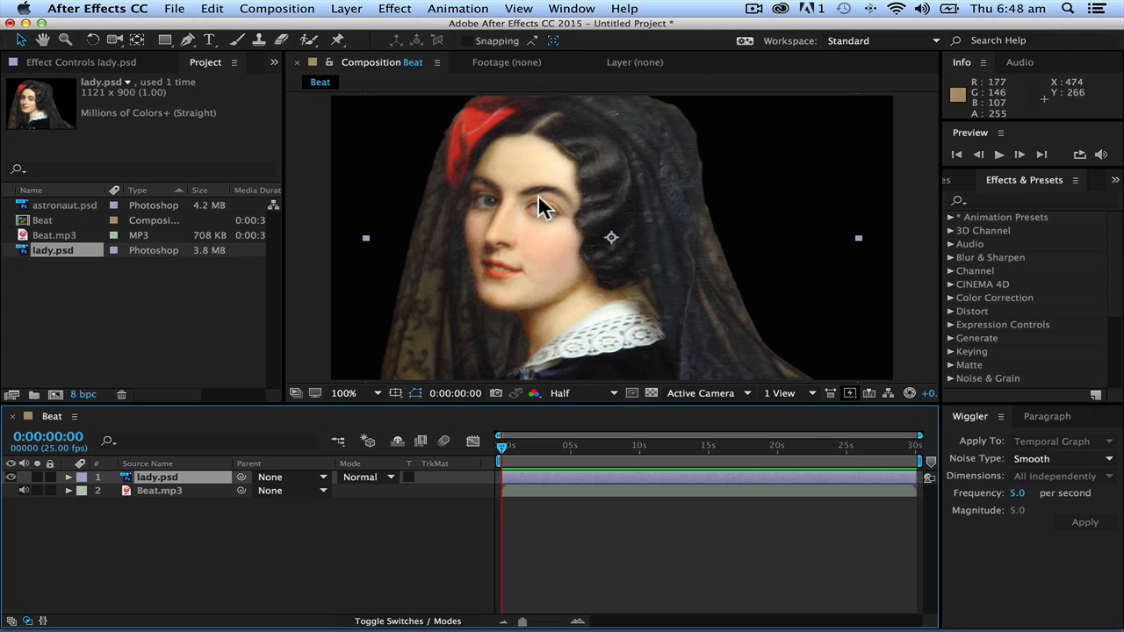
pyautogui.moveTo(525, 213); pyautogui.dragTo(646, 247)
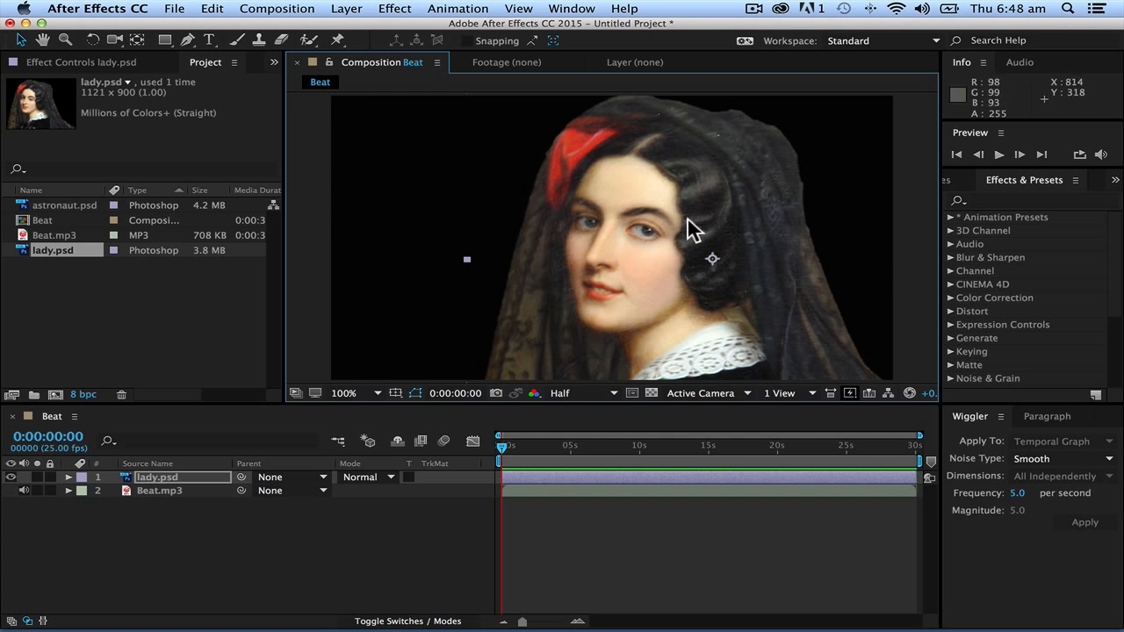
pyautogui.moveTo(638, 229); pyautogui.dragTo(666, 237)
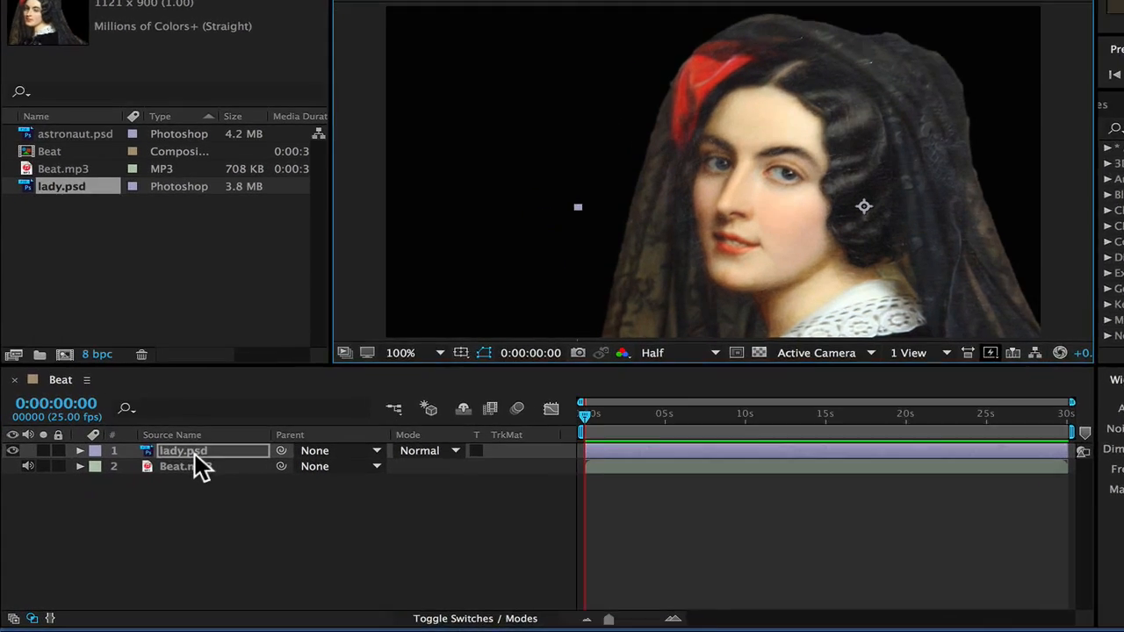
# Step: Reveal the Scale property of the lady.psd layer and set a Scale keyframe of 100% at 0:00:00:00
pyautogui.click(171, 477)
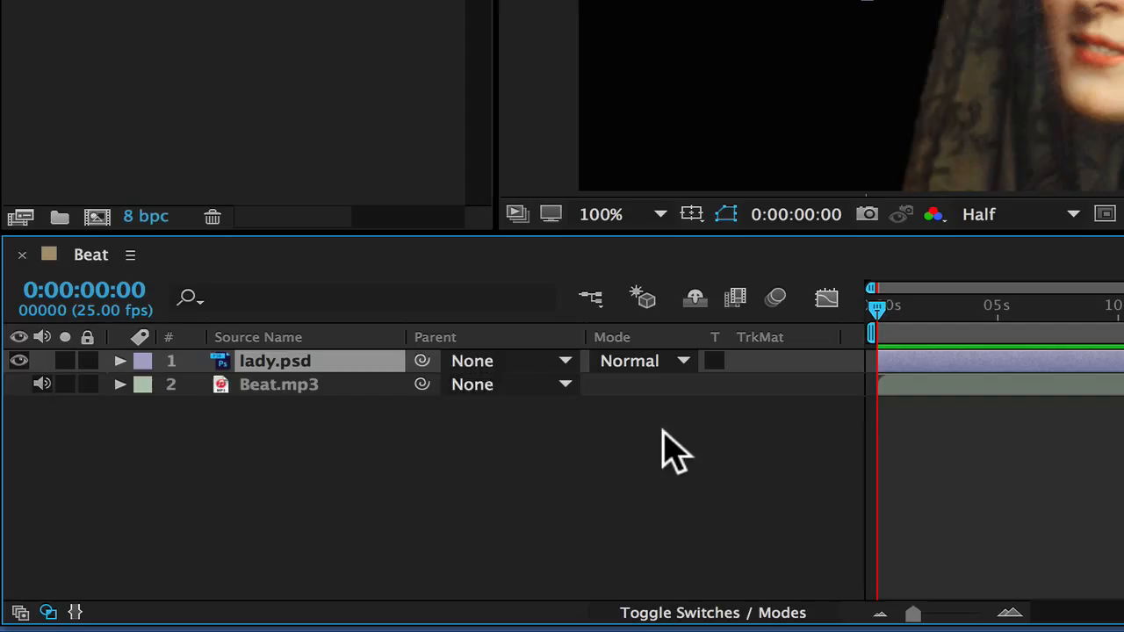
pyautogui.press('s')
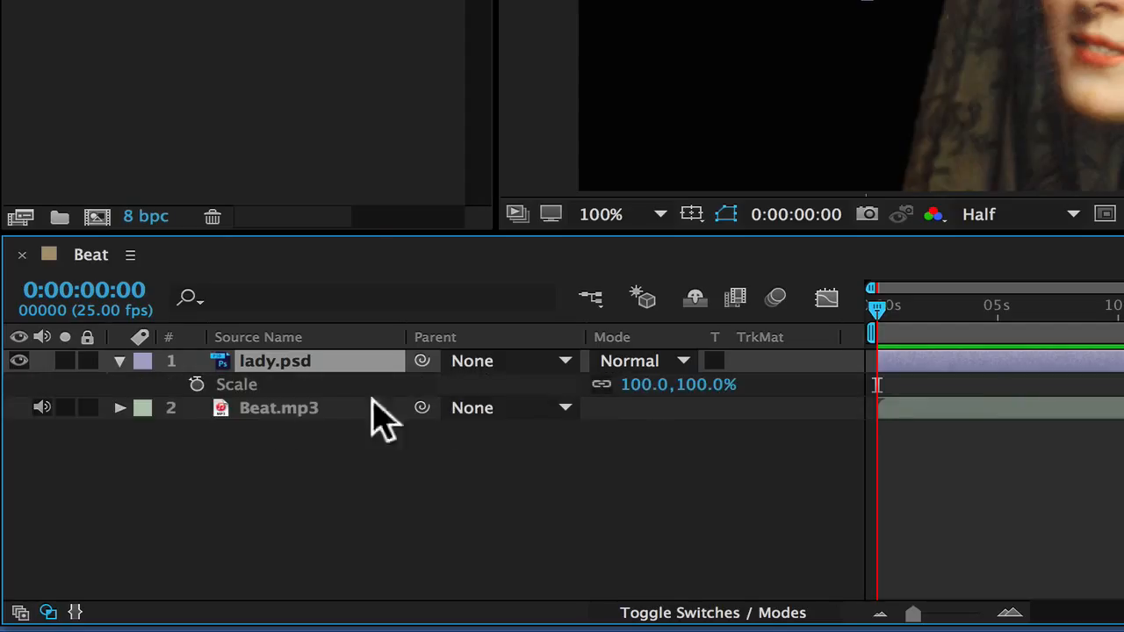
pyautogui.click(196, 384)
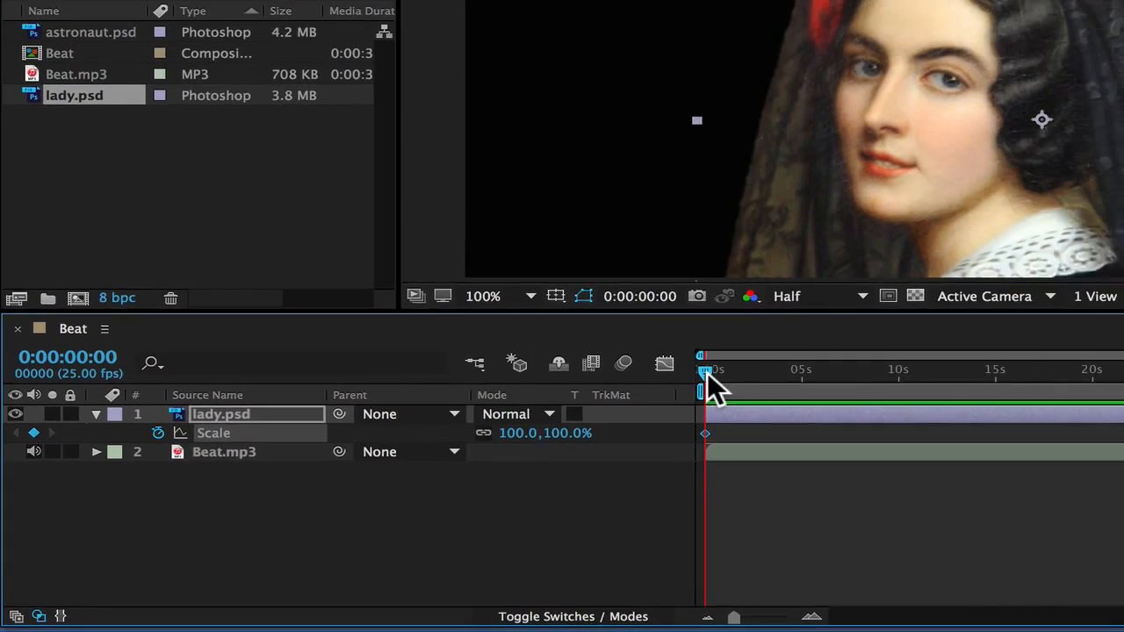
# Step: Add a Scale keyframe of 106% to the lady.psd layer at 0:00:30:02
pyautogui.moveTo(877, 309); pyautogui.dragTo(957, 450)
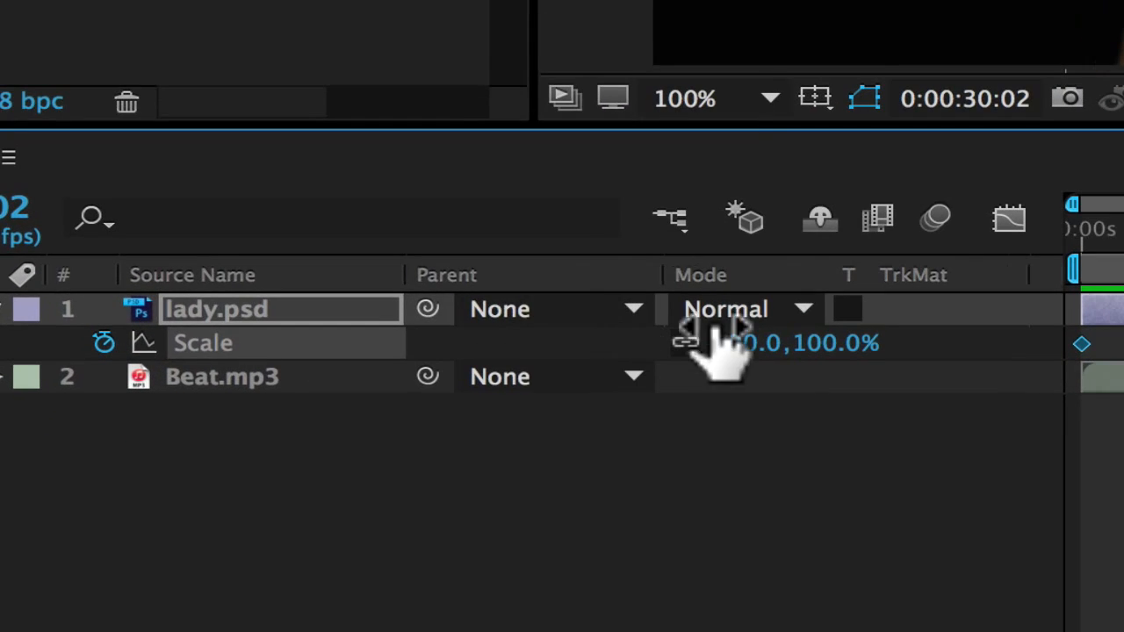
pyautogui.click(741, 343)
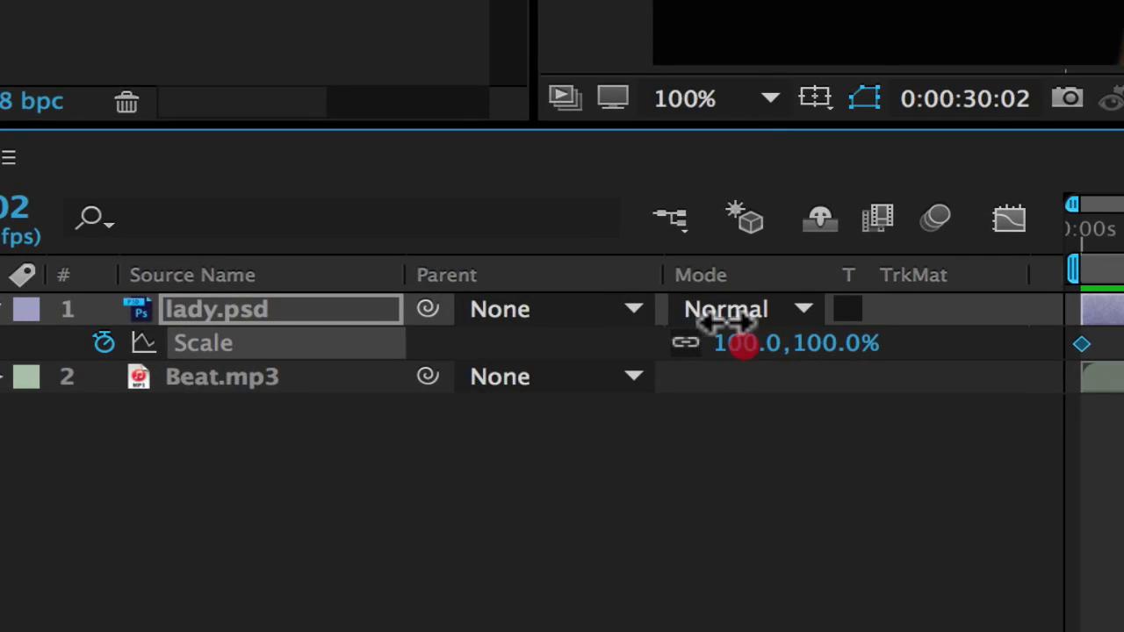
pyautogui.write('10')
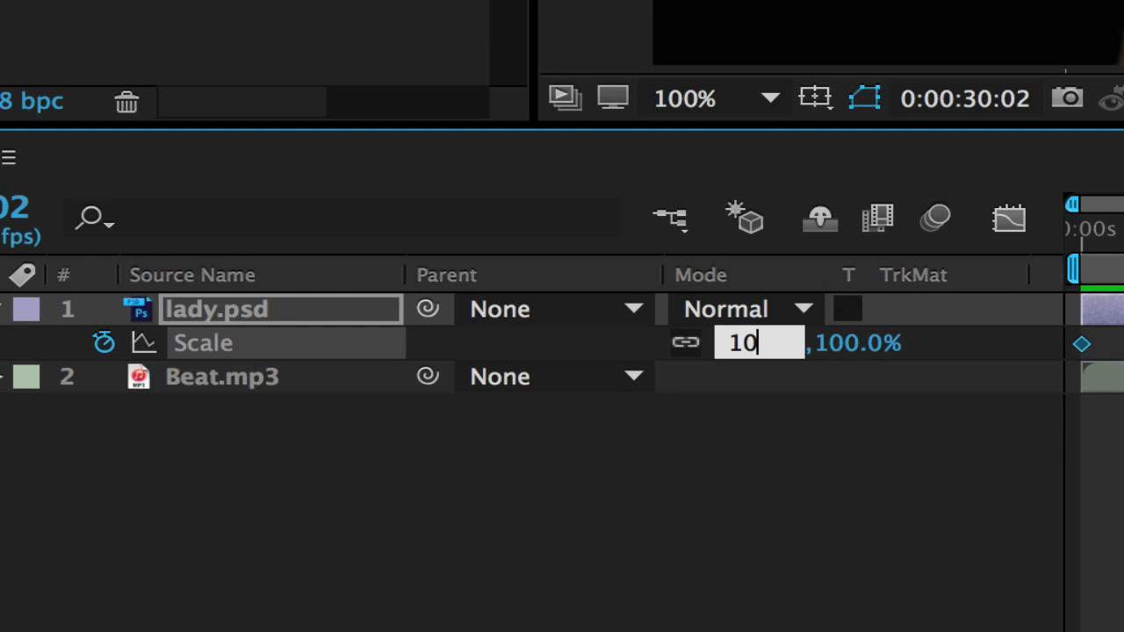
pyautogui.write('6')
pyautogui.click(799, 451)
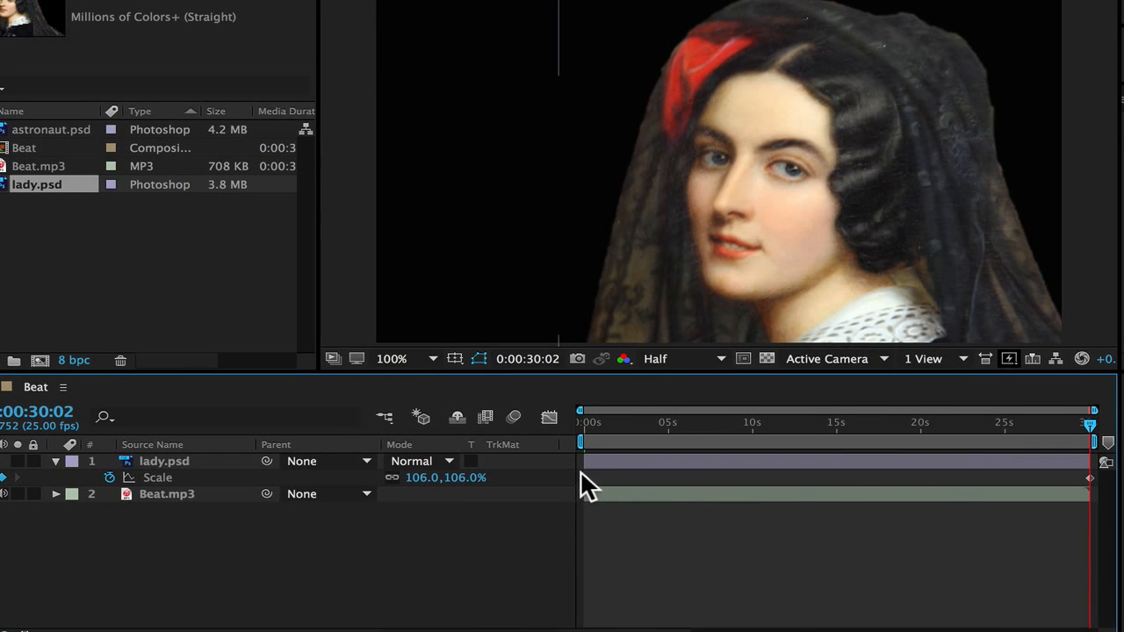
# Step: Select both the start and end Scale keyframes of the lady.psd layer
pyautogui.click(582, 476)
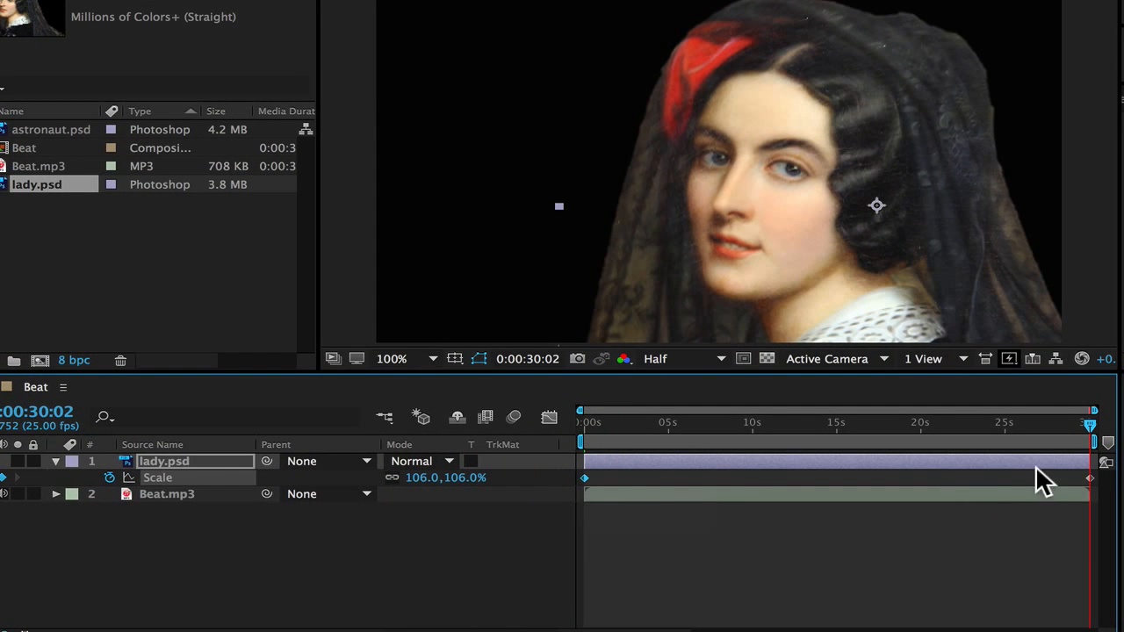
pyautogui.click(1090, 478)
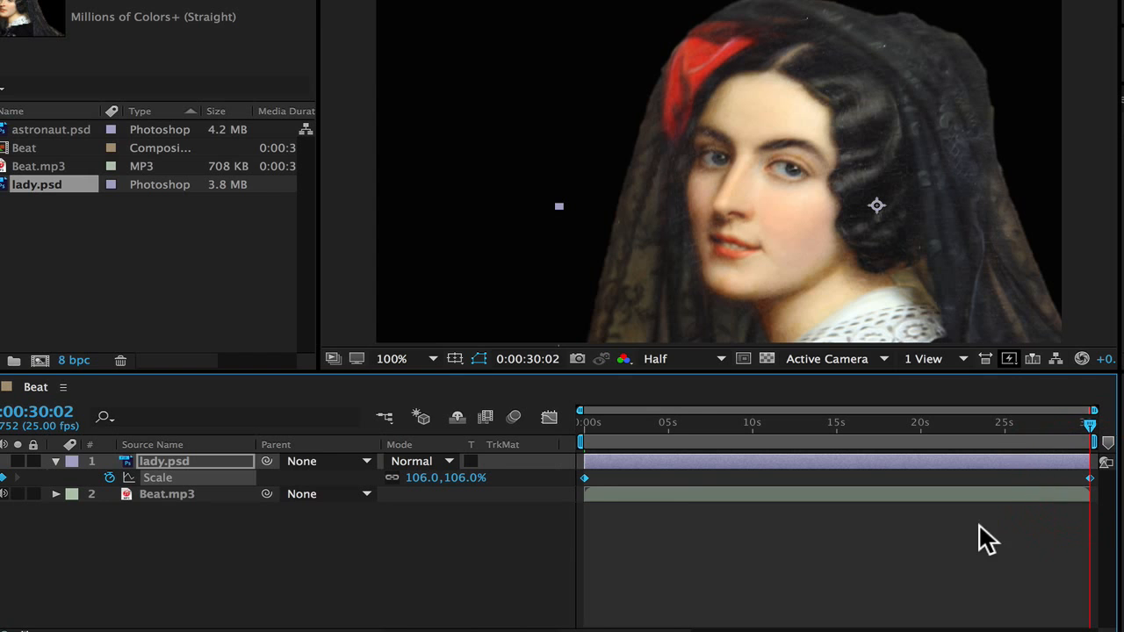
pyautogui.click(155, 478)
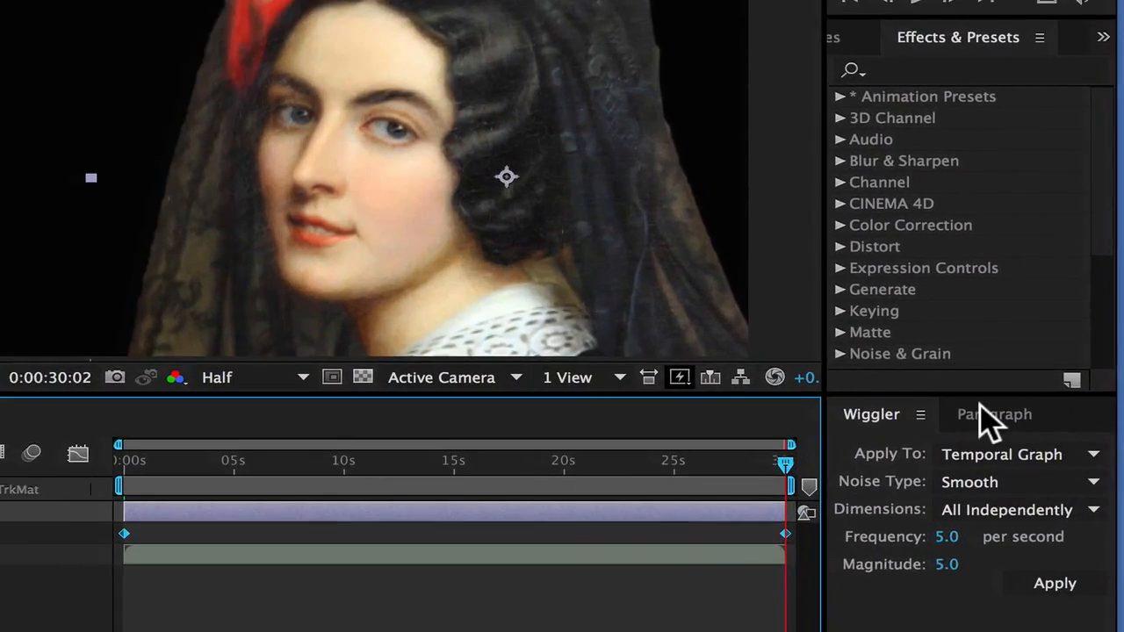
# Step: Undock the Wiggler panel and place it as a floating window over Effects & Presets
pyautogui.click(920, 414)
pyautogui.click(830, 132)
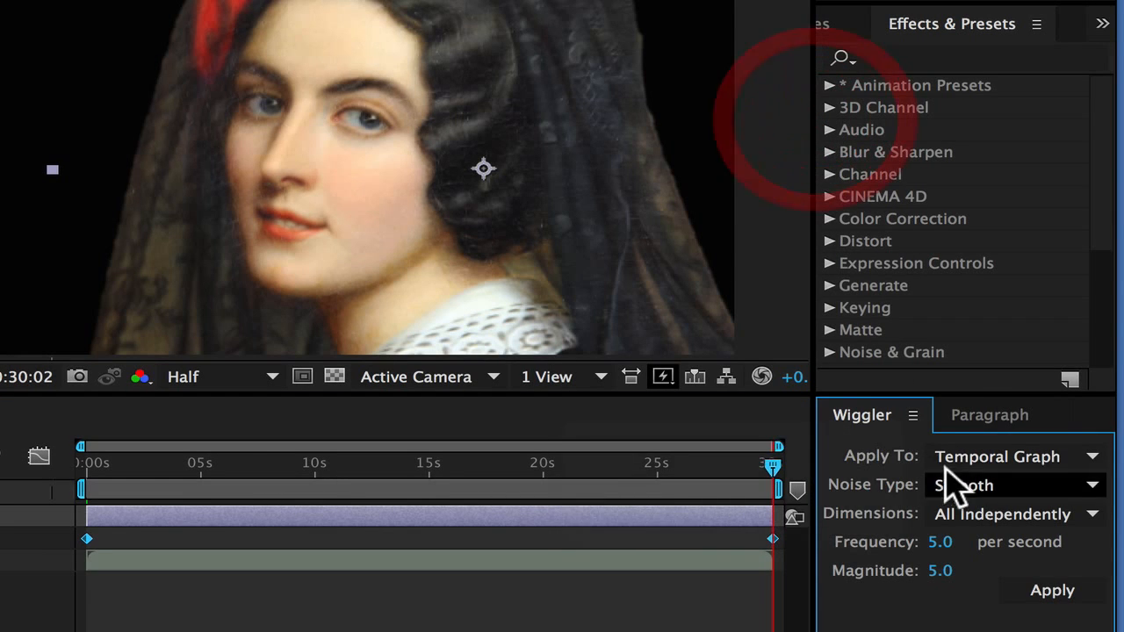
pyautogui.click(913, 416)
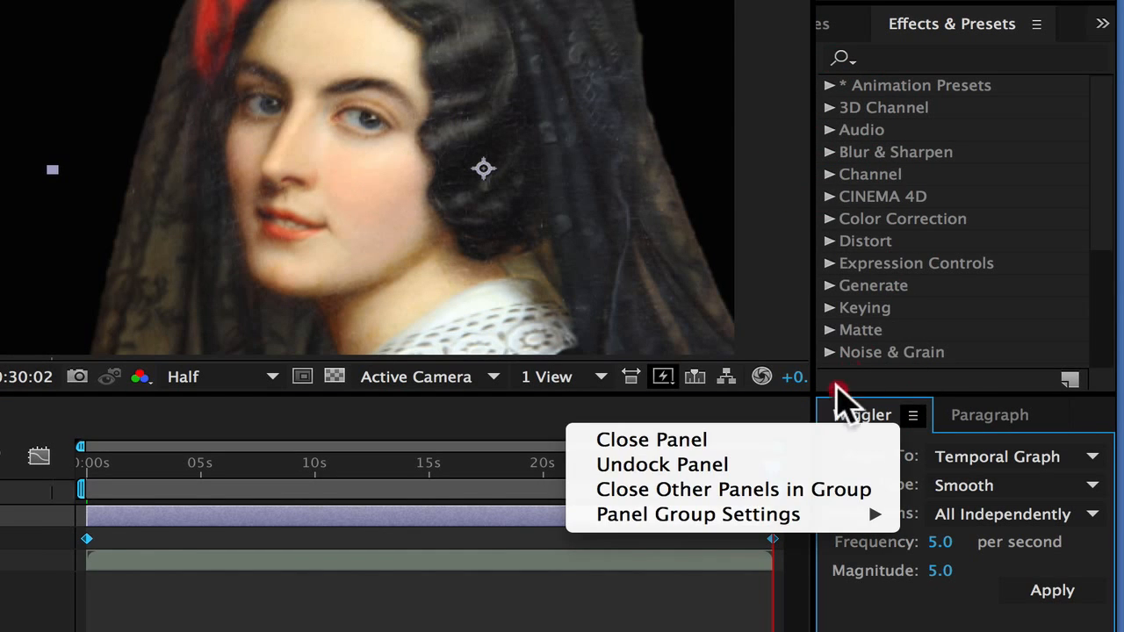
pyautogui.click(806, 464)
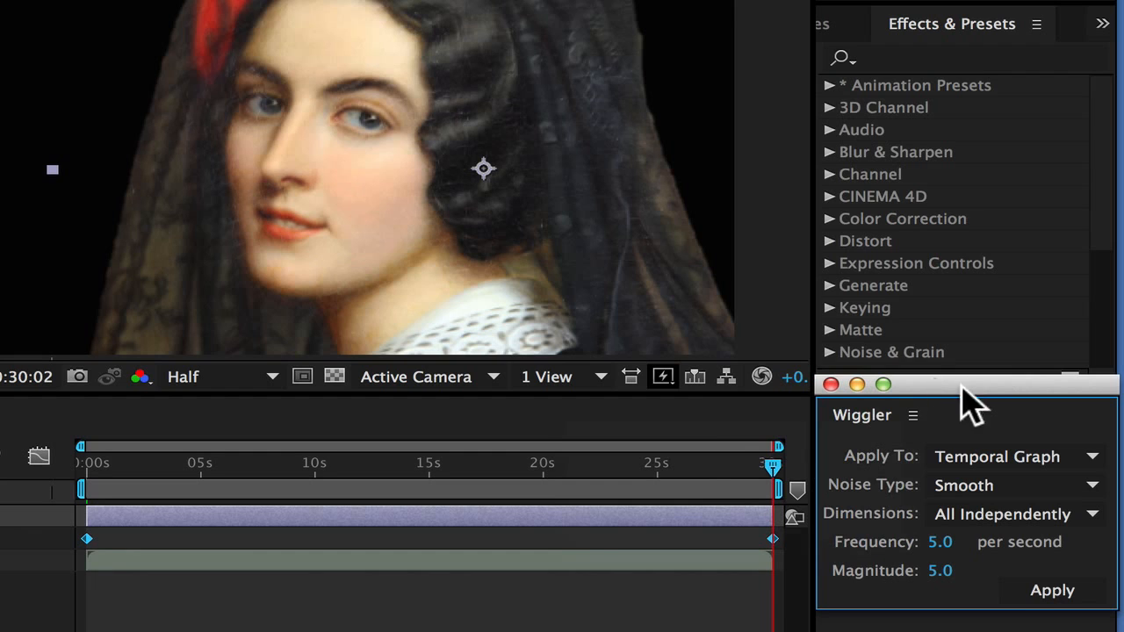
pyautogui.moveTo(966, 379); pyautogui.dragTo(944, 84)
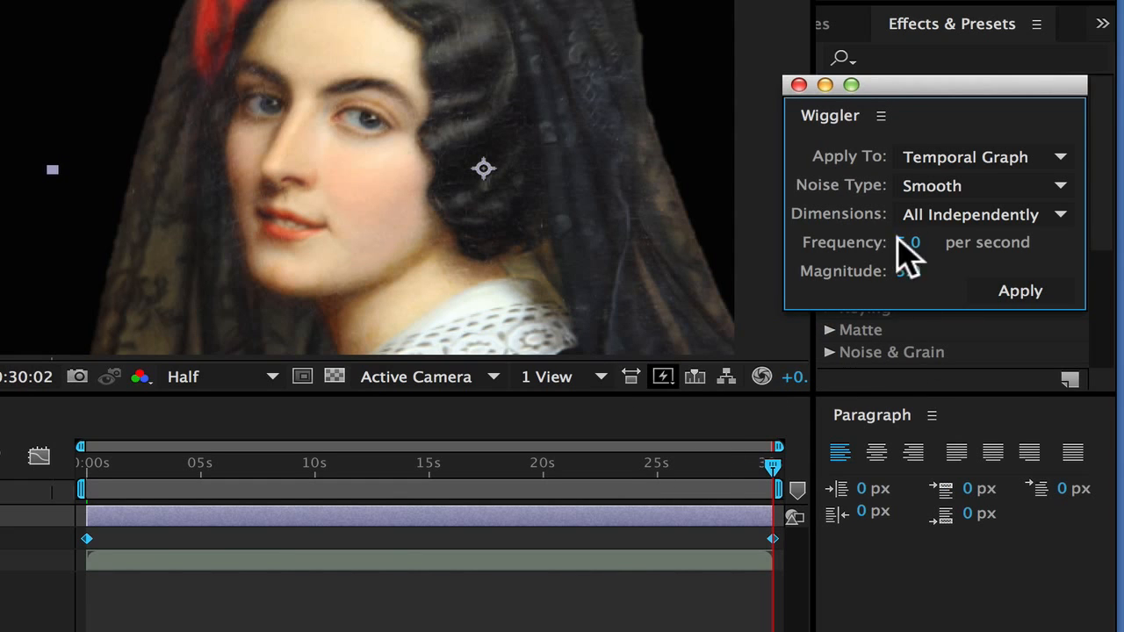
# Step: Try the Wiggler on the Scale keyframes with frequency 5 and magnitude 5, preview the motion, and undo it
pyautogui.click(1020, 292)
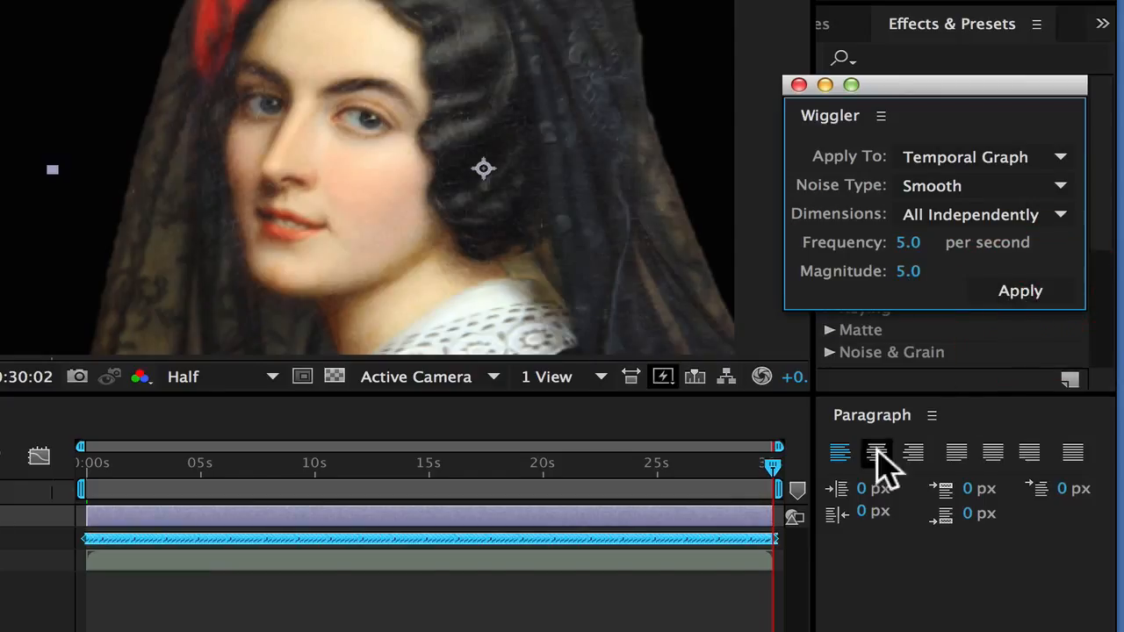
pyautogui.moveTo(81, 447)
pyautogui.mouseDown()
pyautogui.moveTo(711, 447)
pyautogui.moveTo(81, 447)
pyautogui.mouseUp()
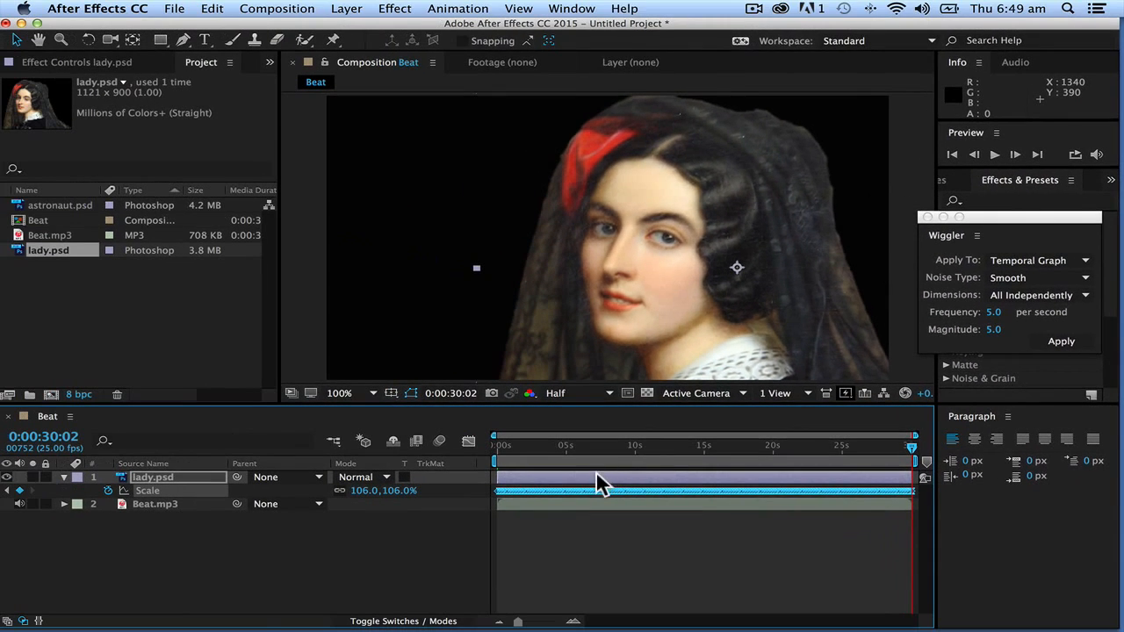
pyautogui.press('space')
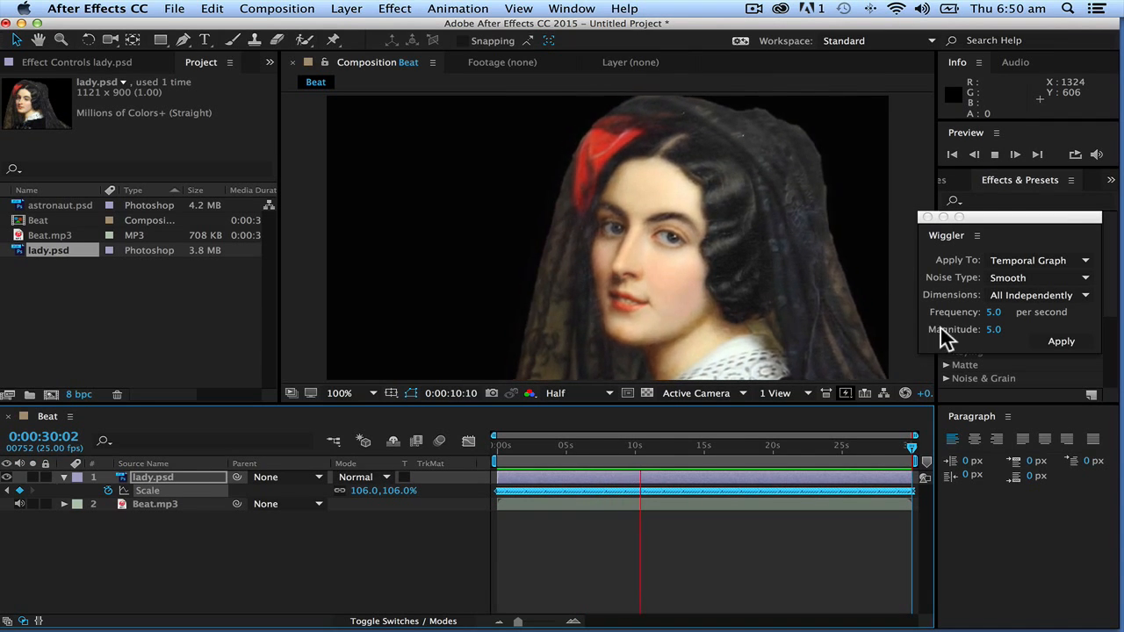
pyautogui.press('space')
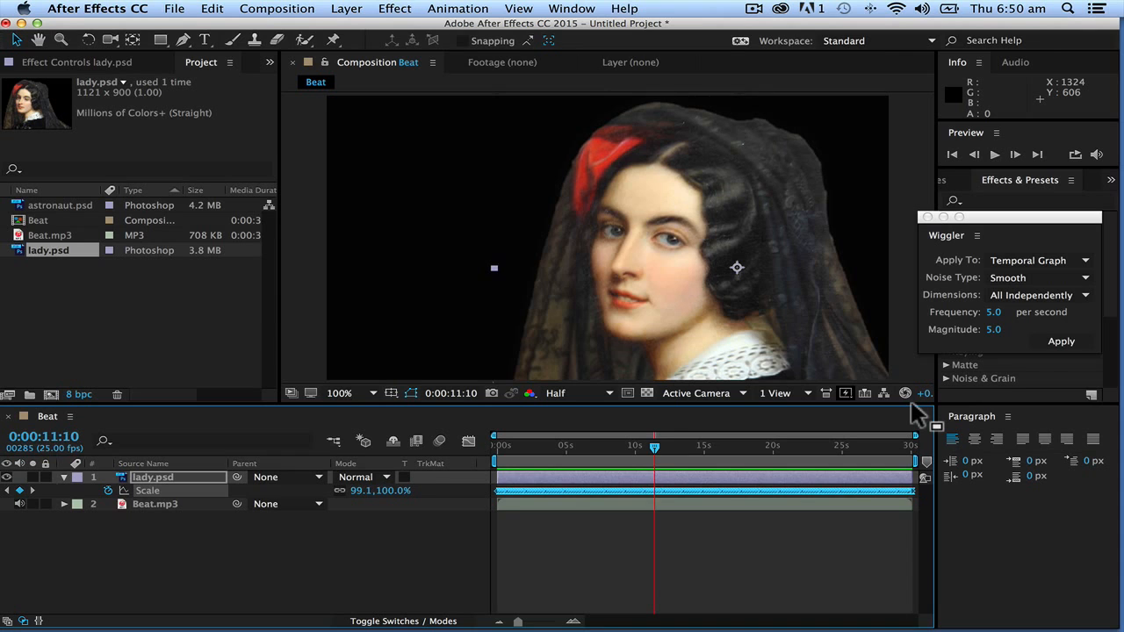
pyautogui.press('super+z')
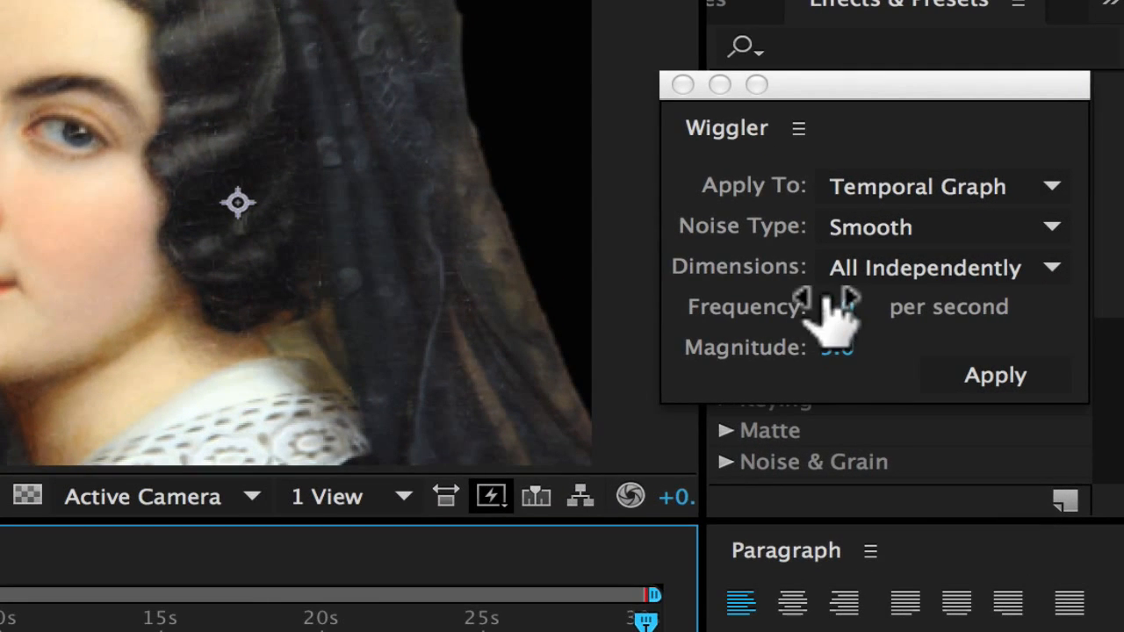
# Step: Apply the Wiggler to the lady.psd Scale keyframes with frequency 4 and magnitude 4, and preview the motion
pyautogui.click(830, 307)
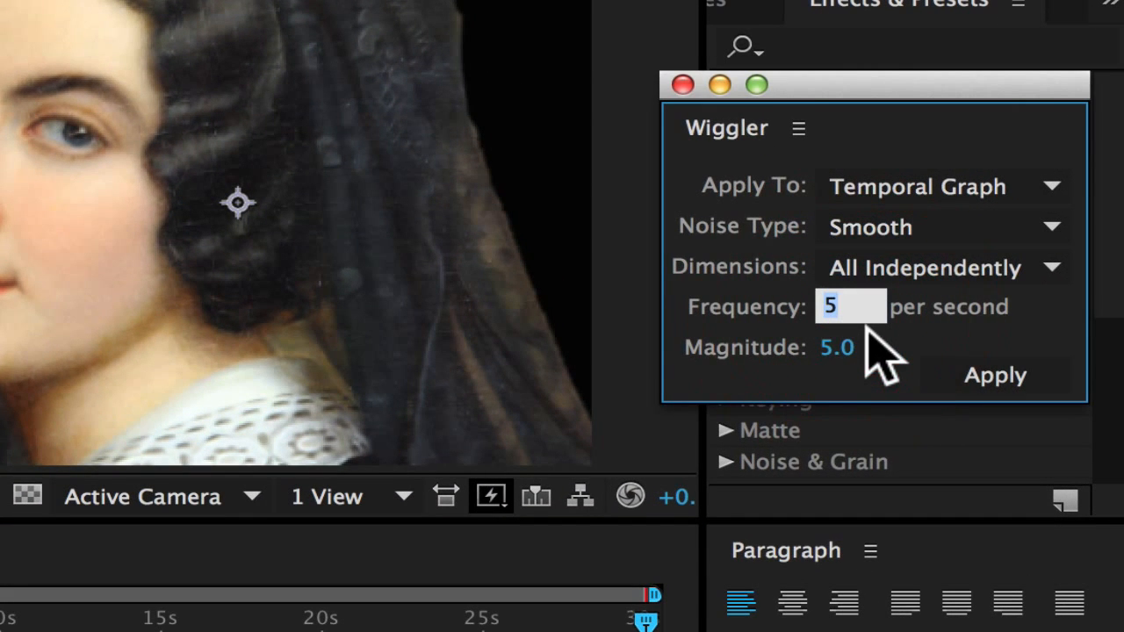
pyautogui.write('4')
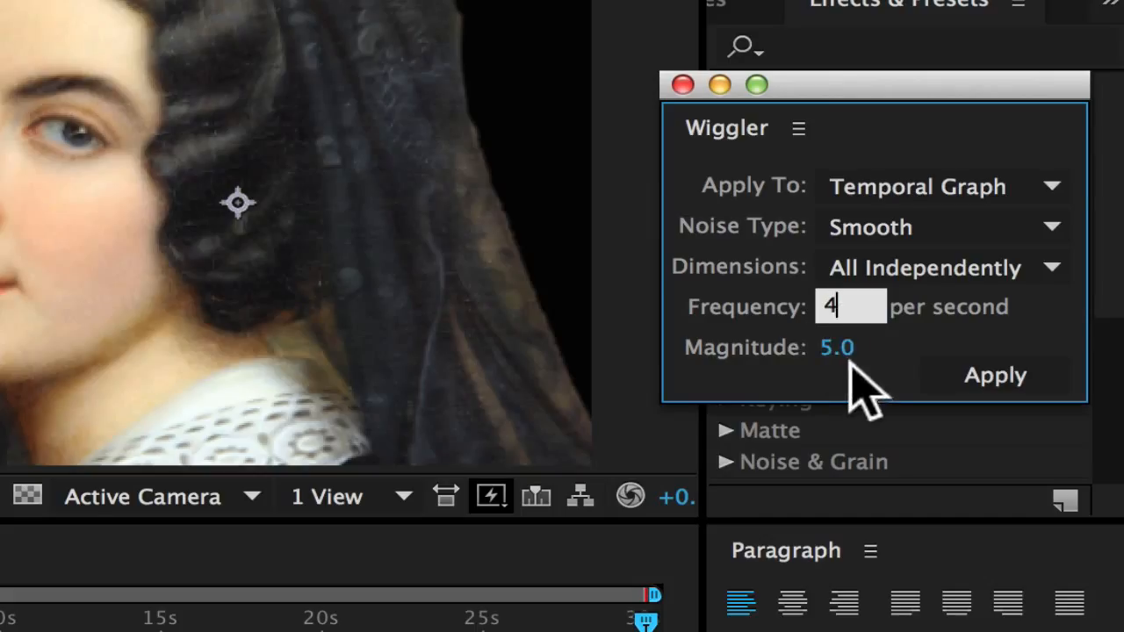
pyautogui.press('Return')
pyautogui.click(834, 348)
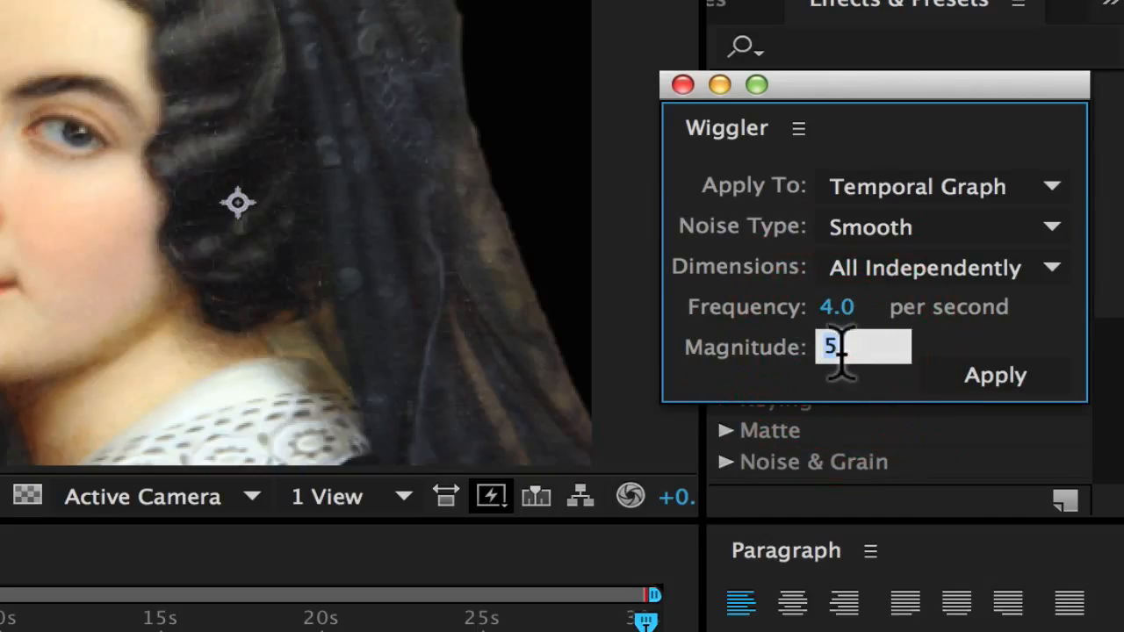
pyautogui.write('4')
pyautogui.press('Return')
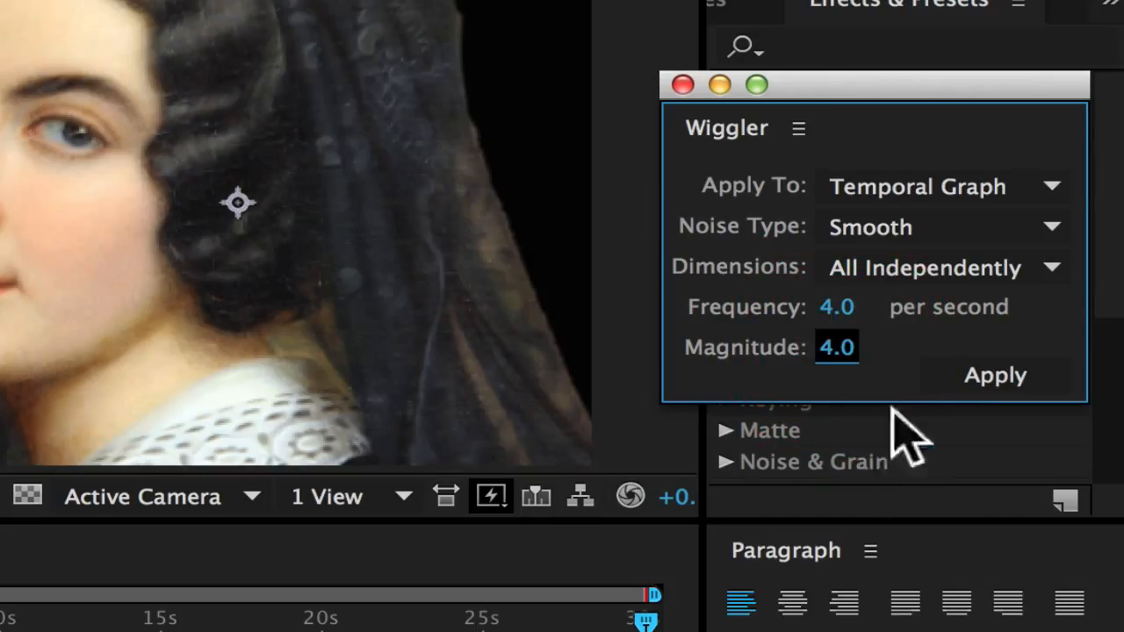
pyautogui.click(934, 356)
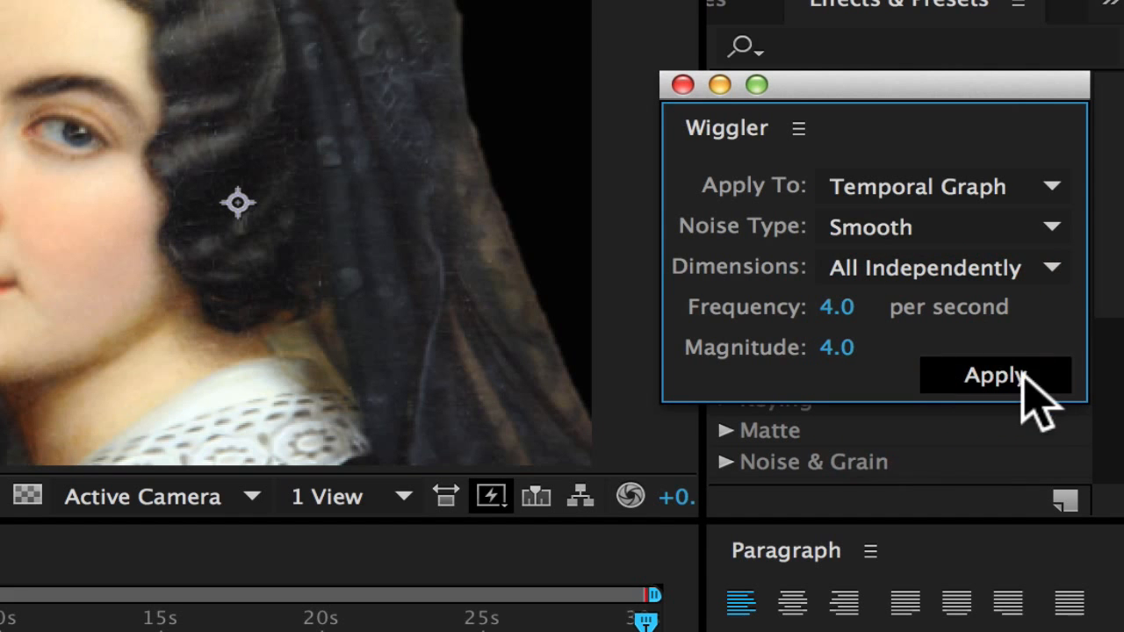
pyautogui.click(1012, 371)
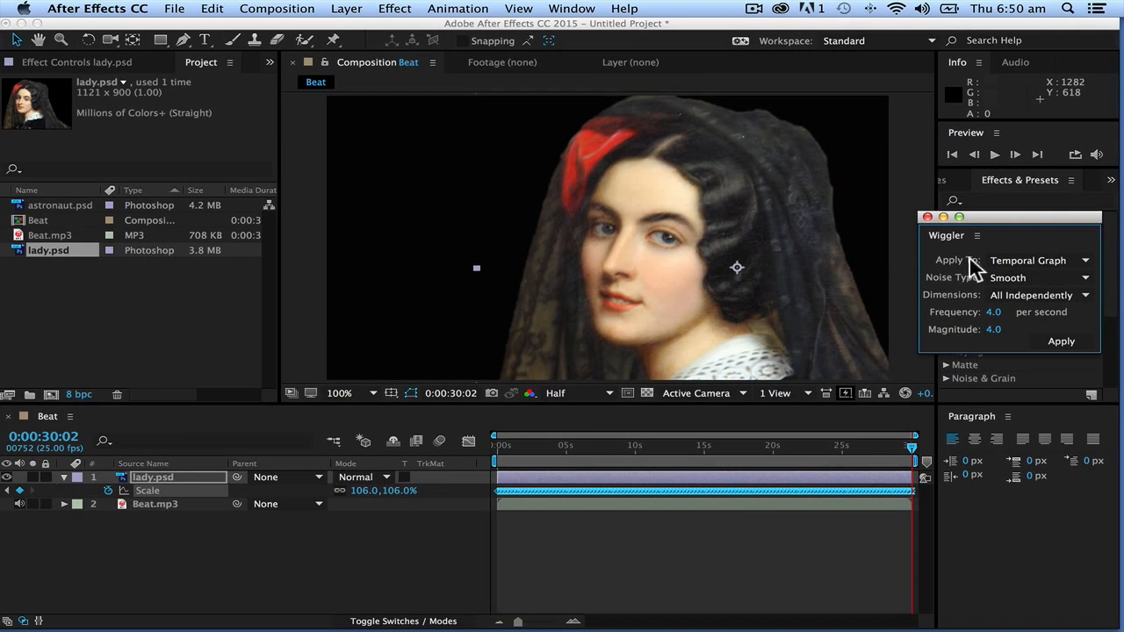
pyautogui.press('space')
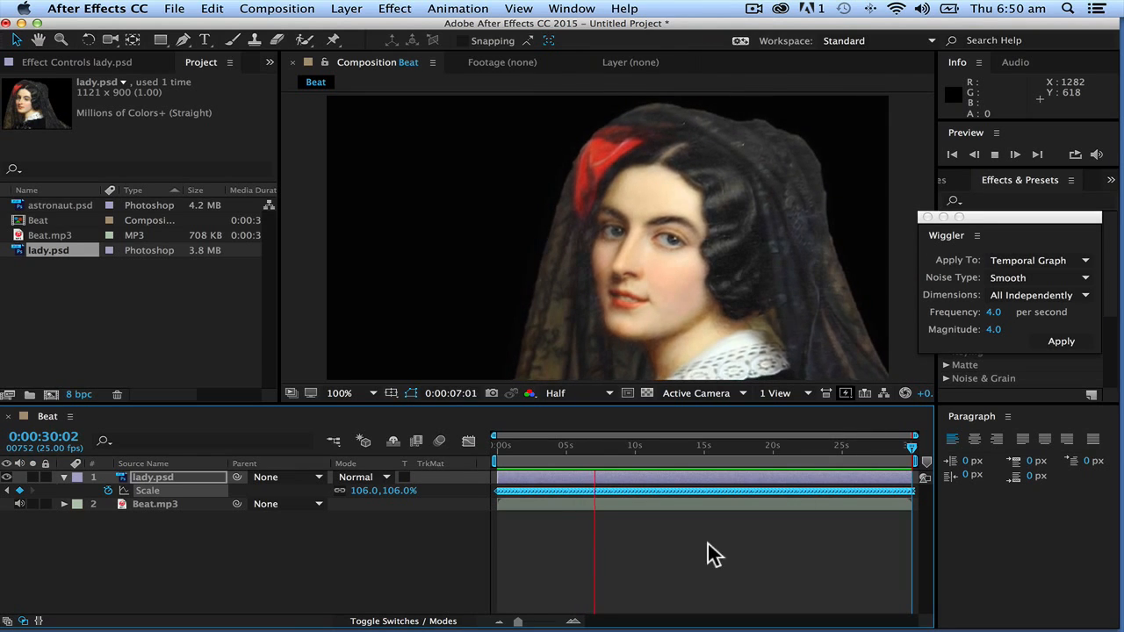
pyautogui.press('space')
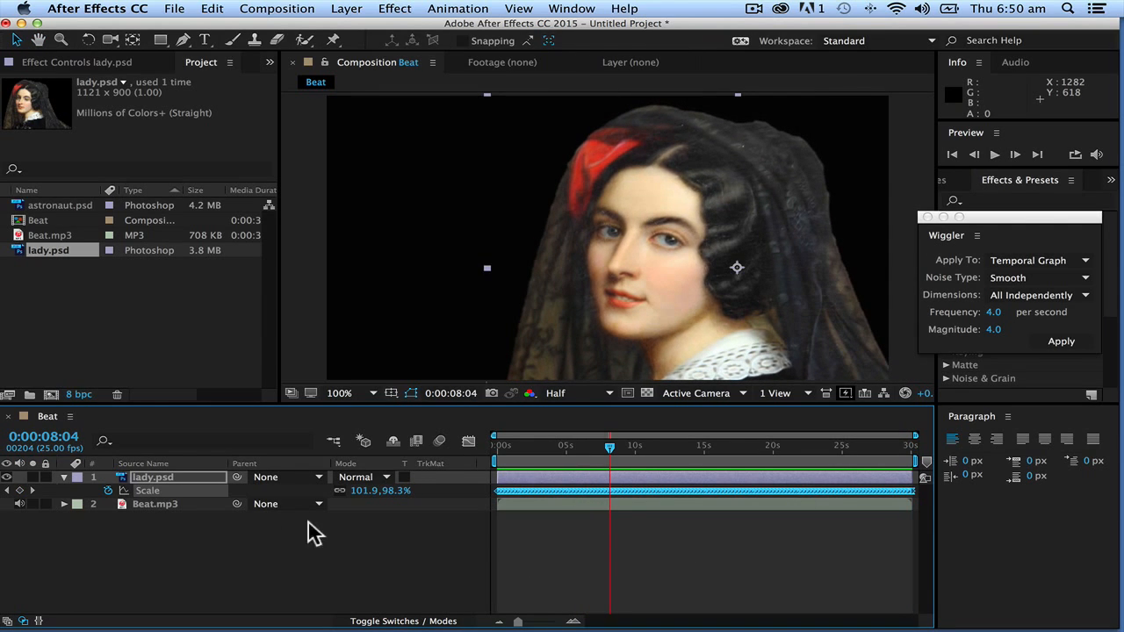
# Step: Add astronaut.psd as a layer above lady.psd, and move both portraits to the right in the frame, the lady farther than the astronaut
pyautogui.click(21, 204)
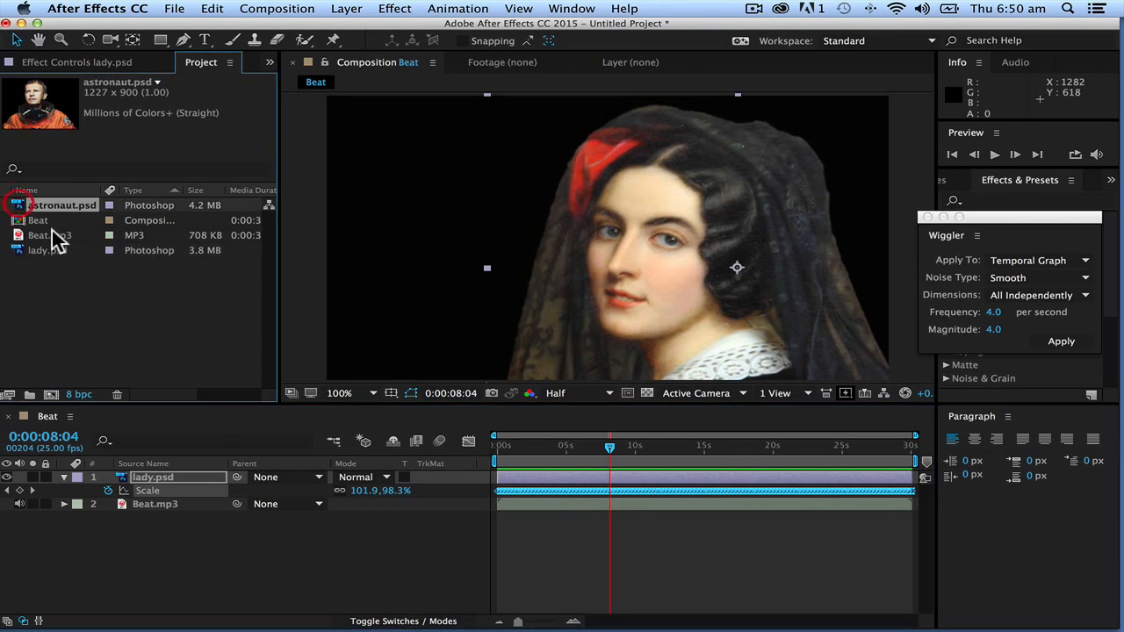
pyautogui.moveTo(21, 211); pyautogui.dragTo(68, 465)
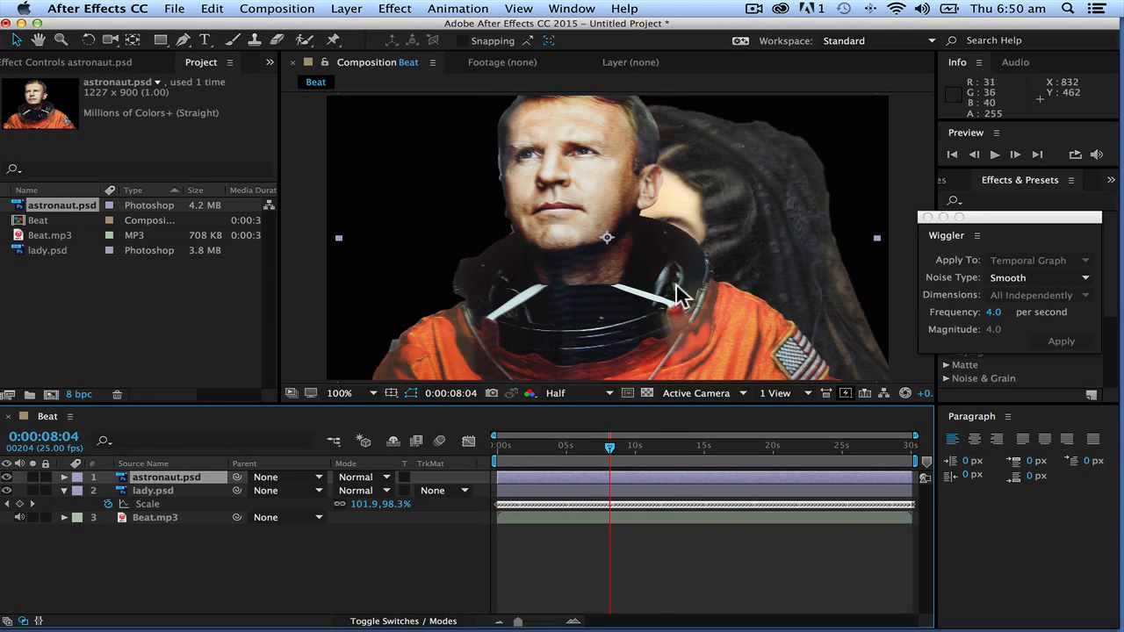
pyautogui.click(180, 494)
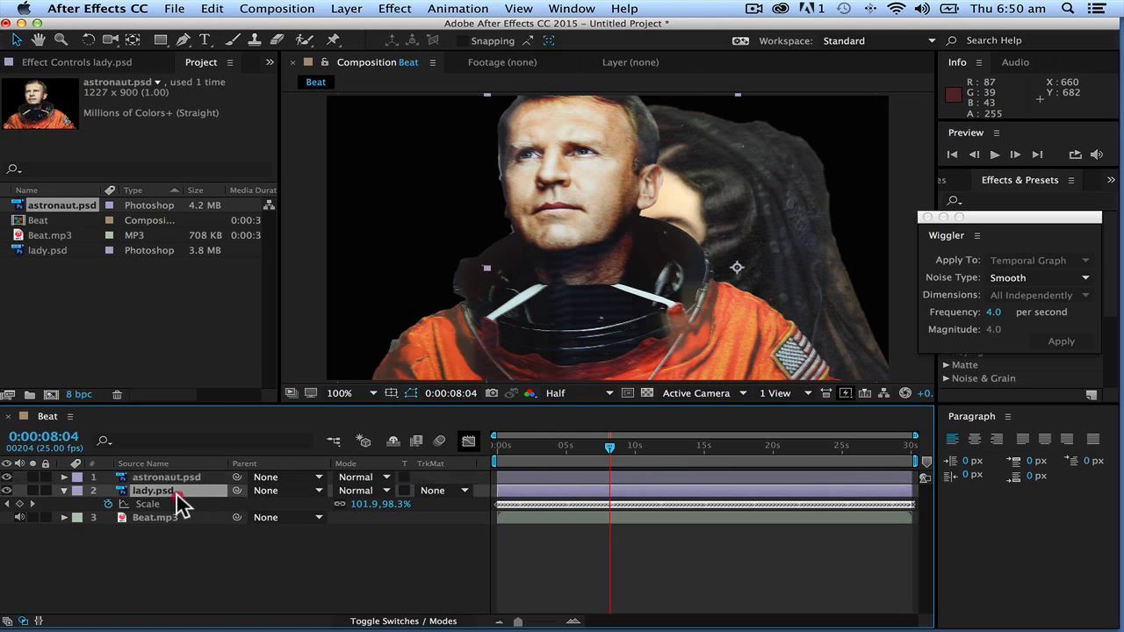
pyautogui.moveTo(737, 248); pyautogui.dragTo(865, 250)
pyautogui.moveTo(578, 249); pyautogui.dragTo(607, 253)
# Step: Keyframe the astronaut.psd layer's Scale at 100% on 0:00:00:00 and 106% on 0:00:30:02
pyautogui.moveTo(612, 445); pyautogui.dragTo(461, 452)
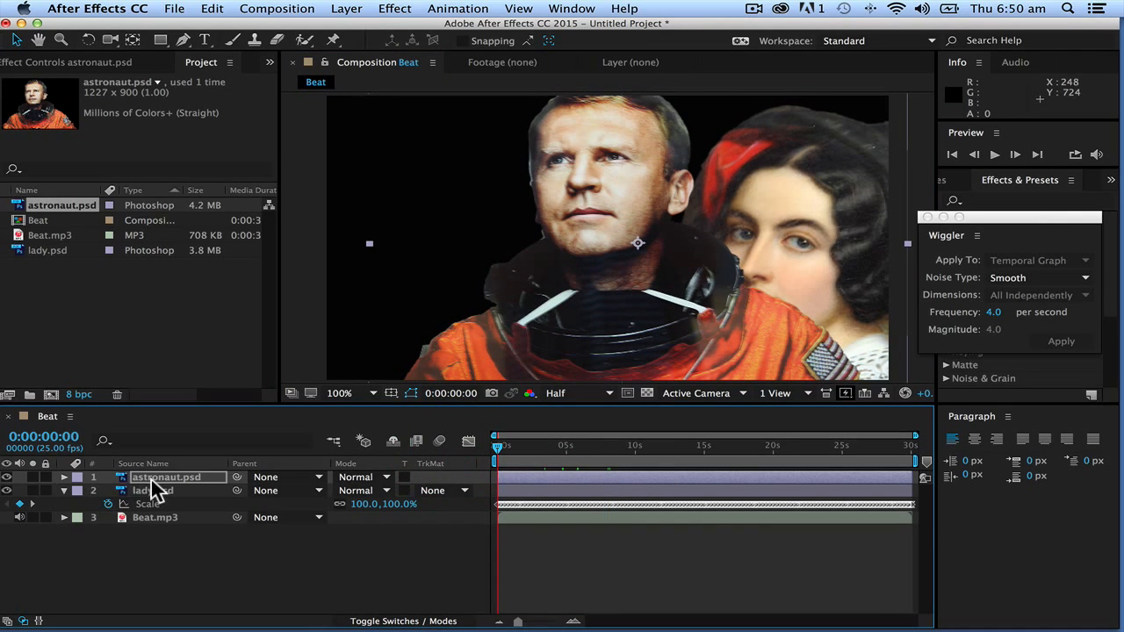
pyautogui.press('s')
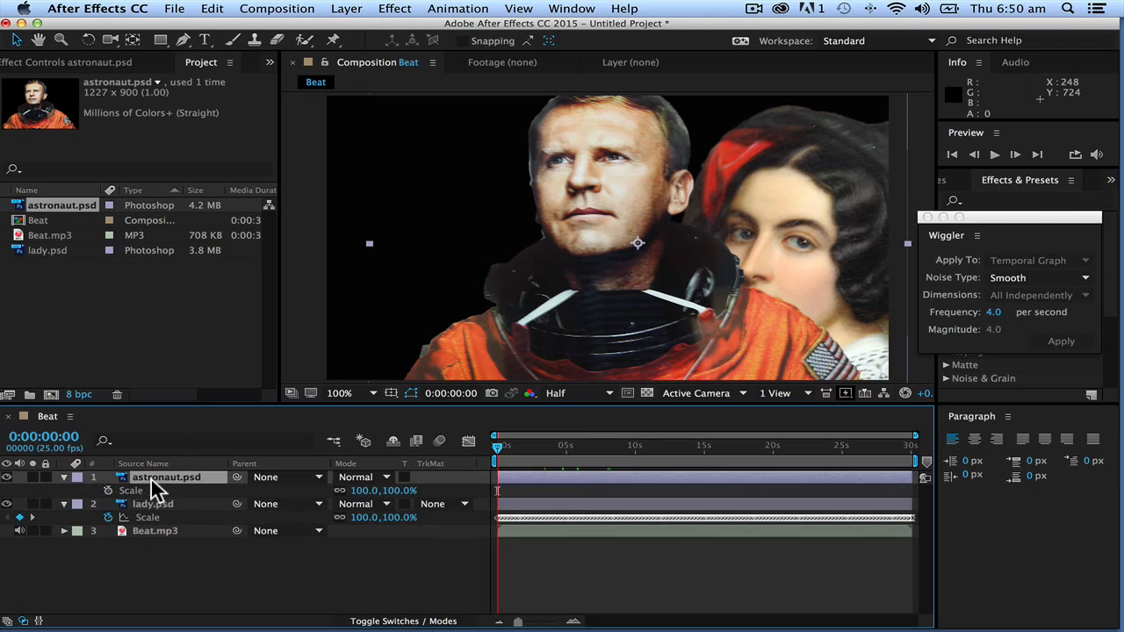
pyautogui.click(107, 489)
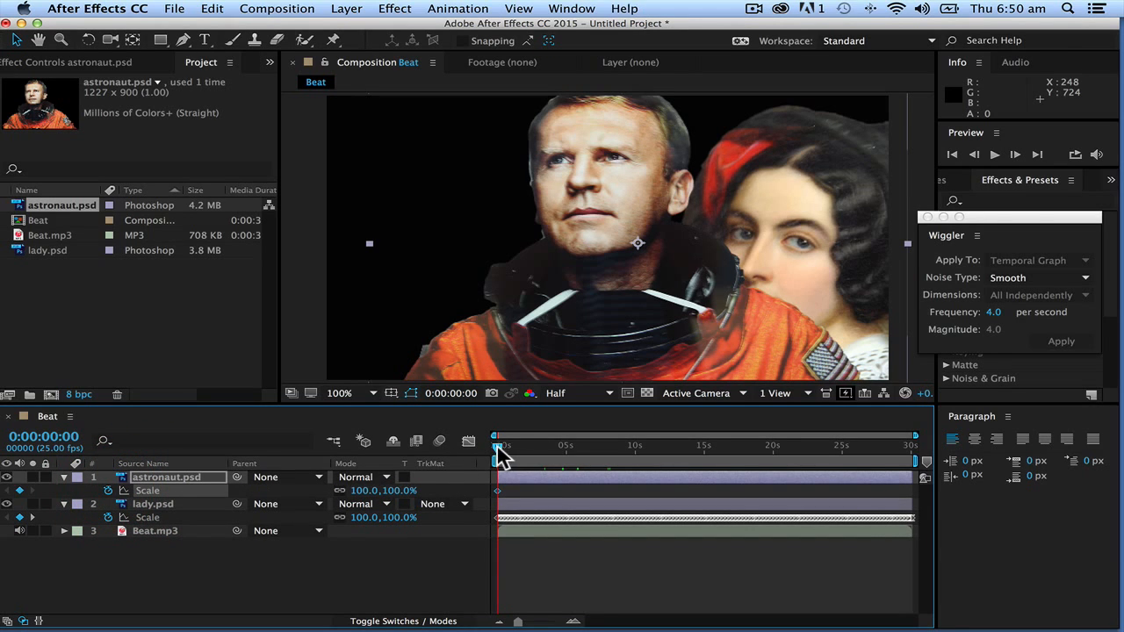
pyautogui.moveTo(498, 443); pyautogui.dragTo(925, 481)
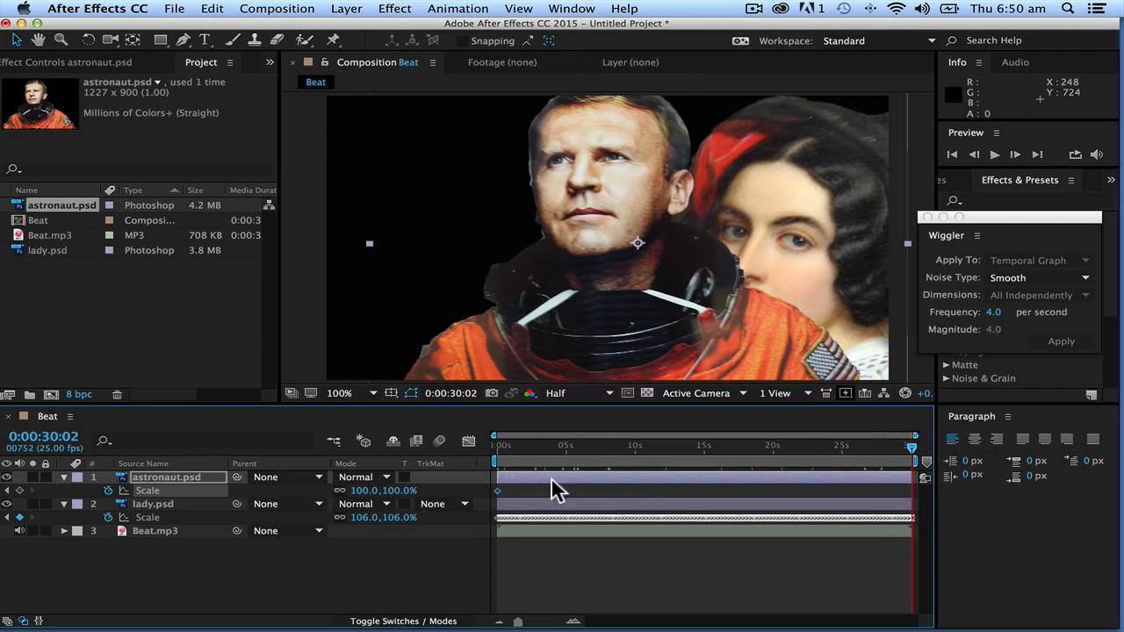
pyautogui.click(358, 489)
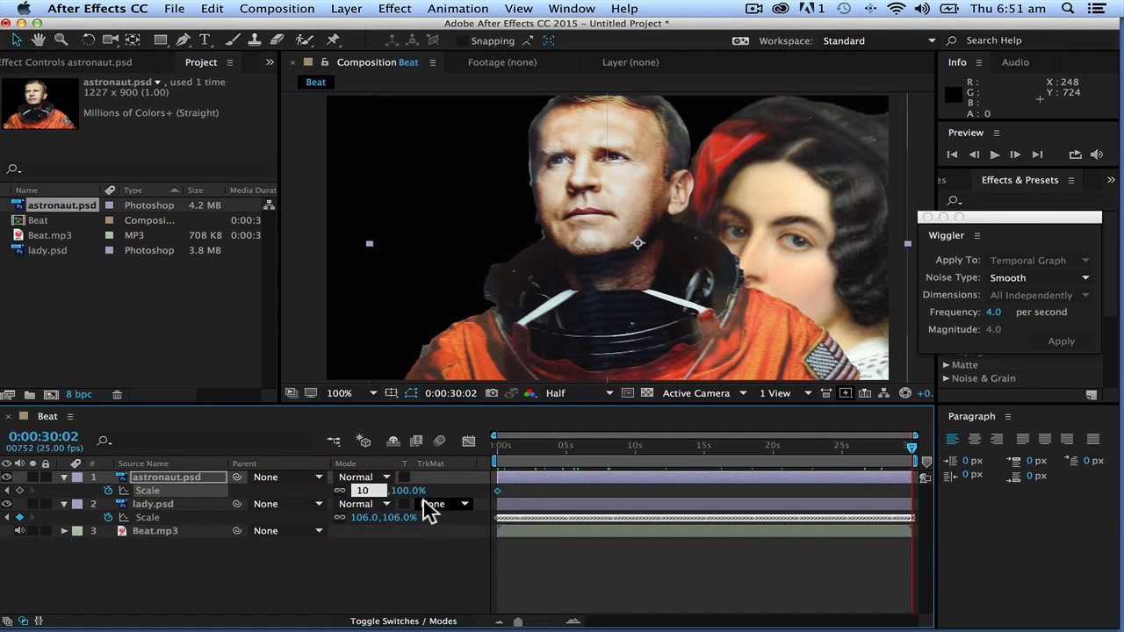
pyautogui.write('106')
pyautogui.click(419, 567)
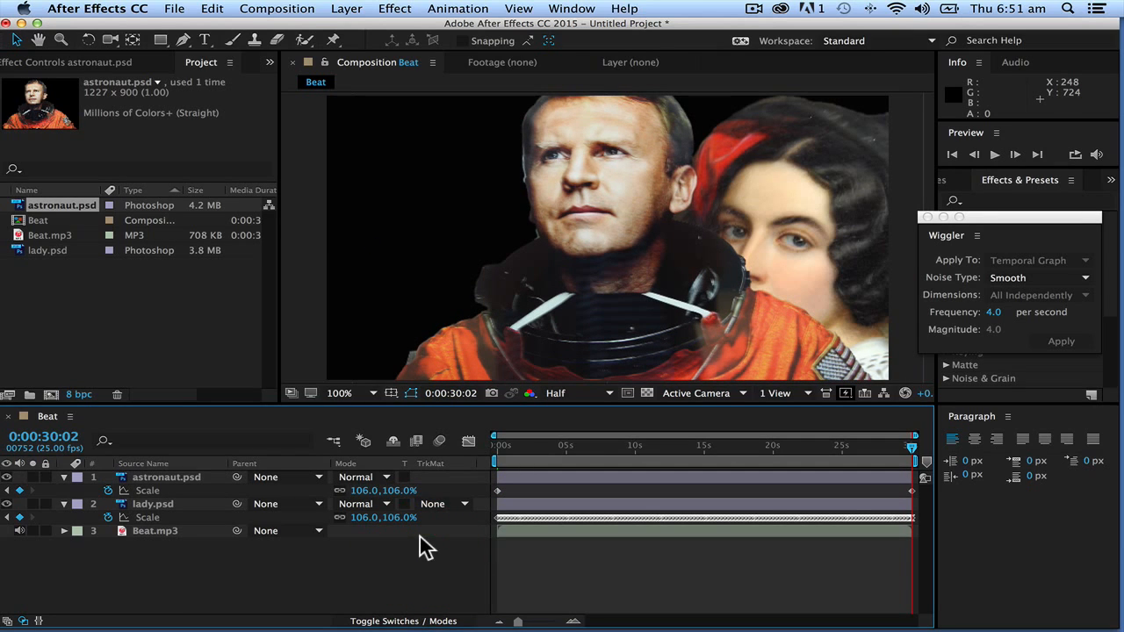
# Step: Apply the Wiggler to all astronaut.psd Scale keyframes with frequency 4 and magnitude 4, and preview the result
pyautogui.click(147, 492)
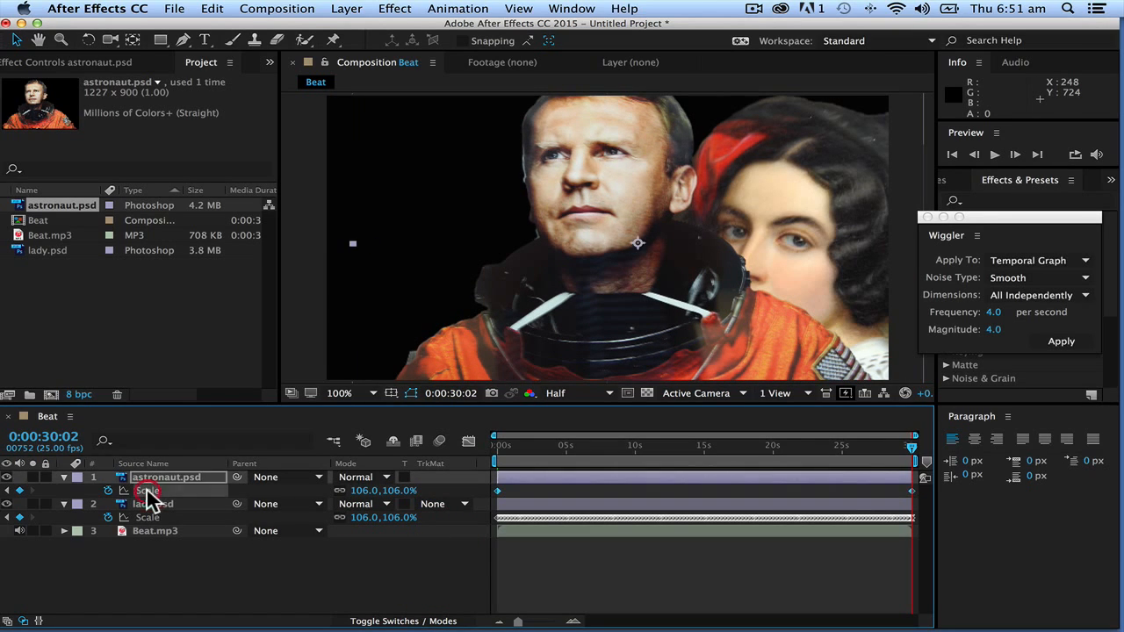
pyautogui.click(1064, 341)
pyautogui.press('space')
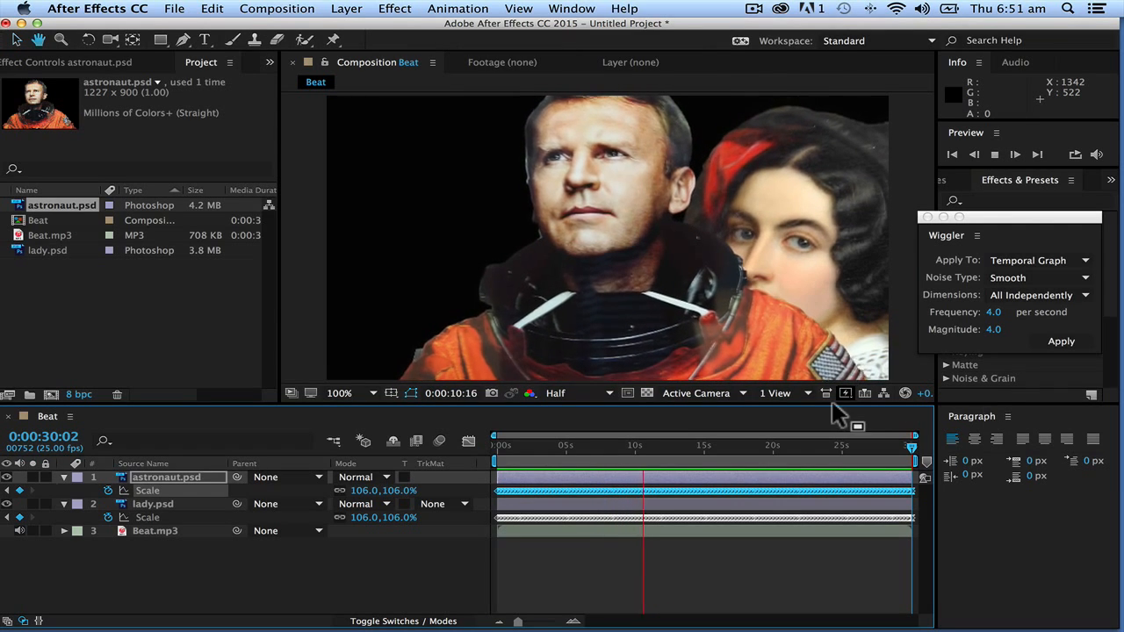
pyautogui.press('space')
# Step: Keyframe the astronaut.psd layer's Rotation at 0° on 0:00:00:00 and 6° on 0:00:30:02
pyautogui.moveTo(643, 455); pyautogui.dragTo(481, 446)
pyautogui.click(184, 485)
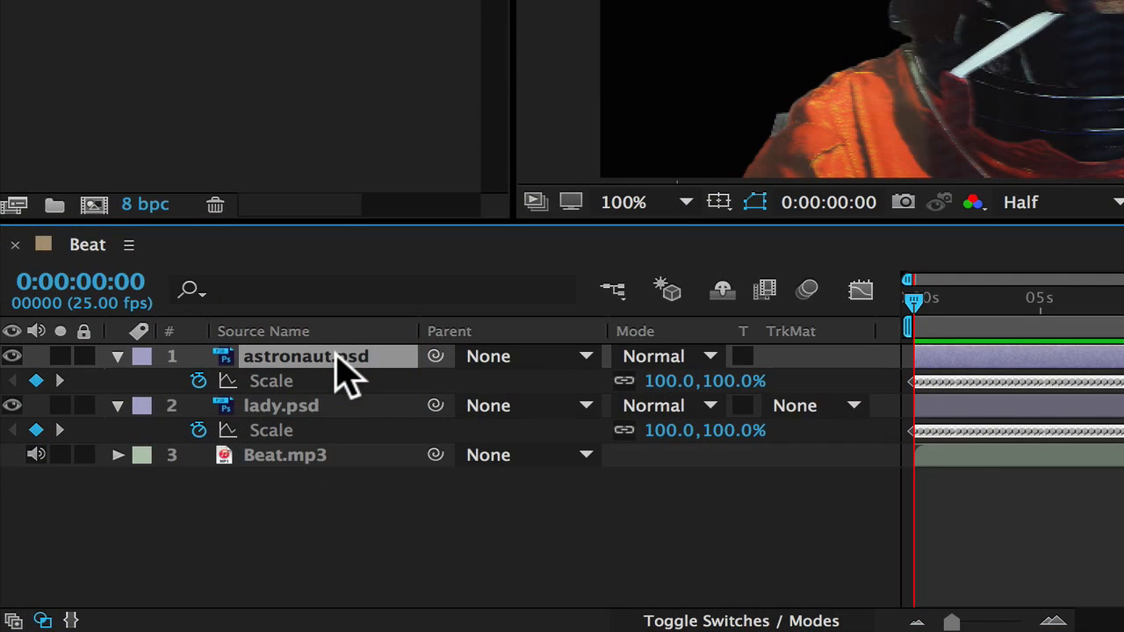
pyautogui.press('r')
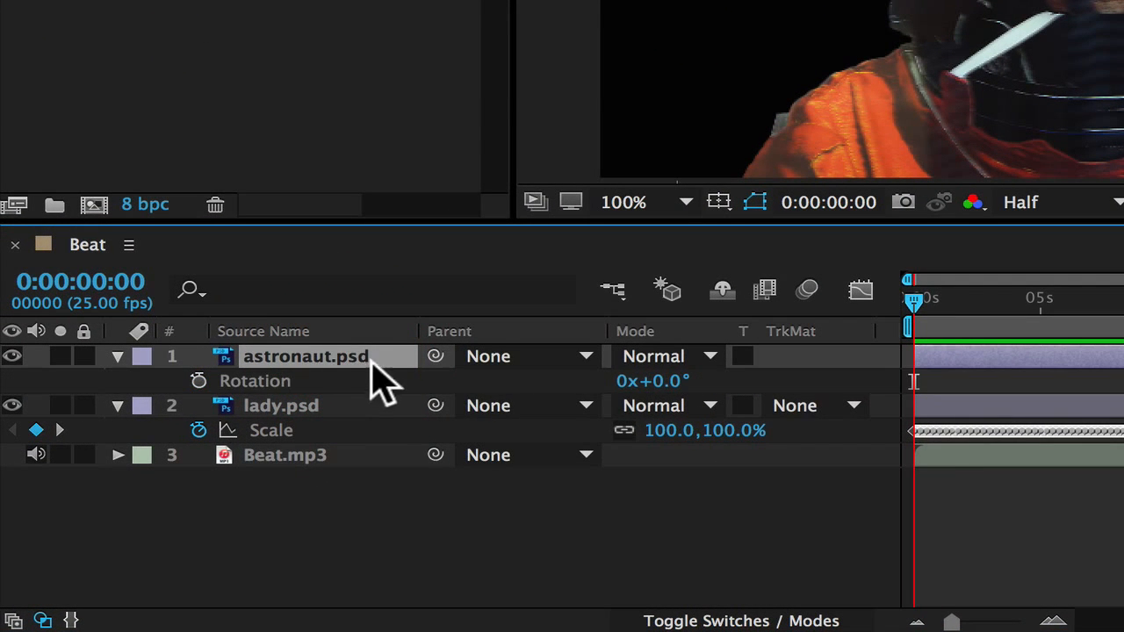
pyautogui.click(199, 380)
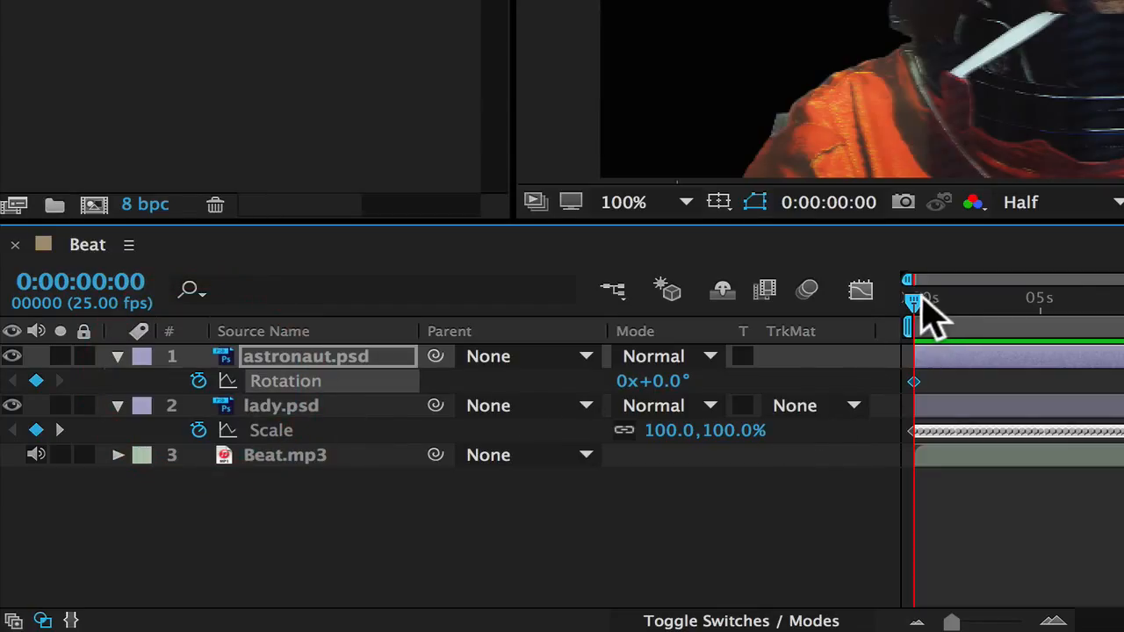
pyautogui.moveTo(918, 299); pyautogui.dragTo(1122, 301)
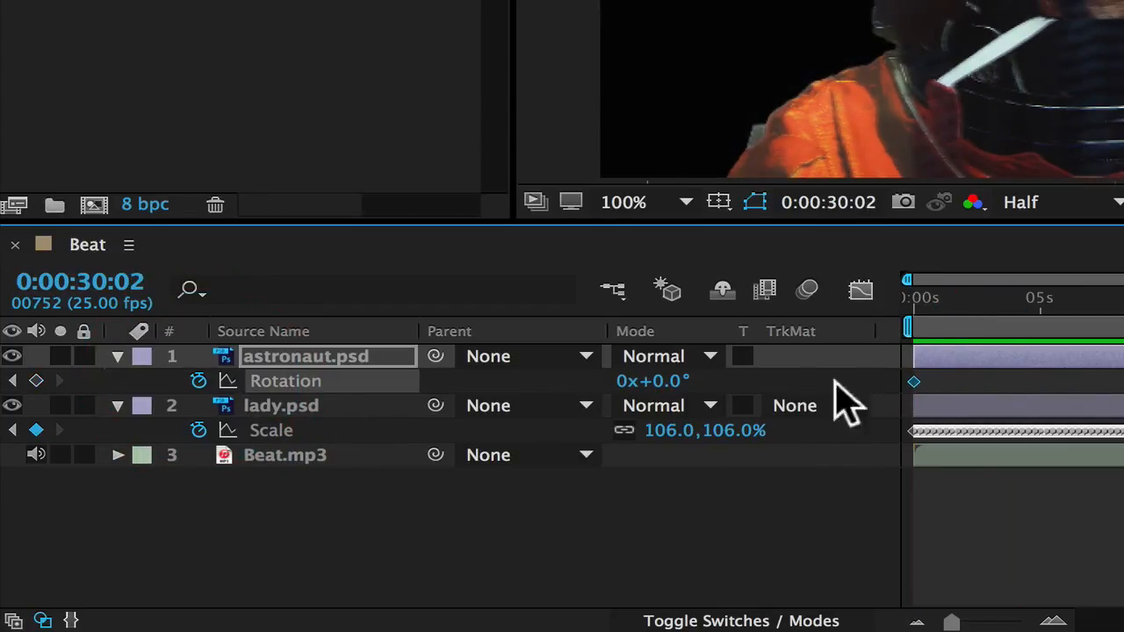
pyautogui.click(667, 381)
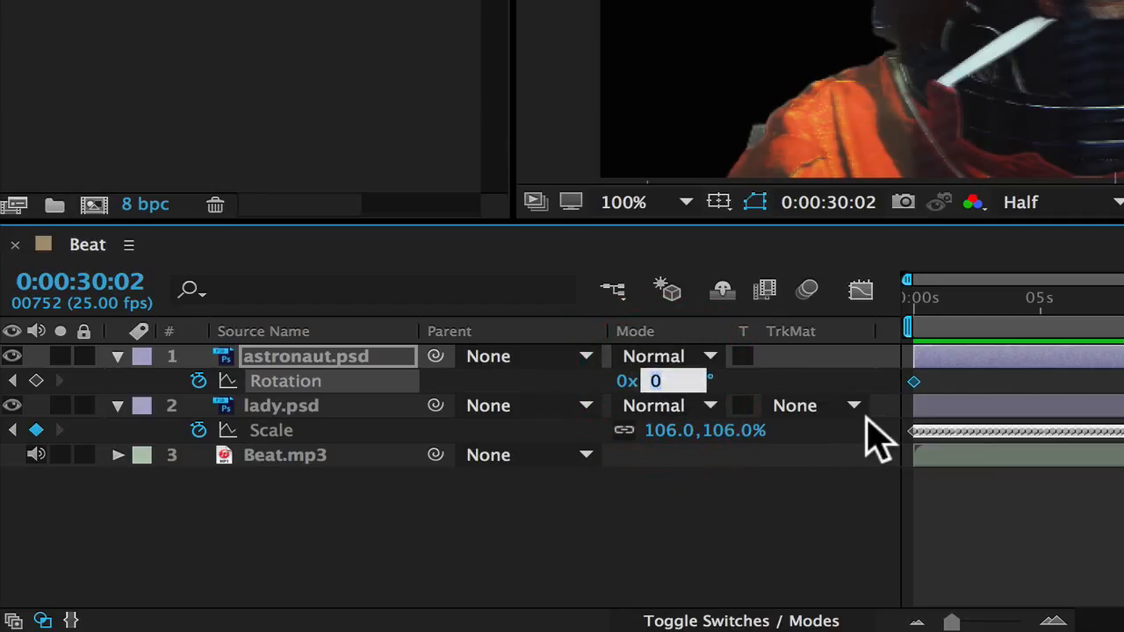
pyautogui.click(822, 506)
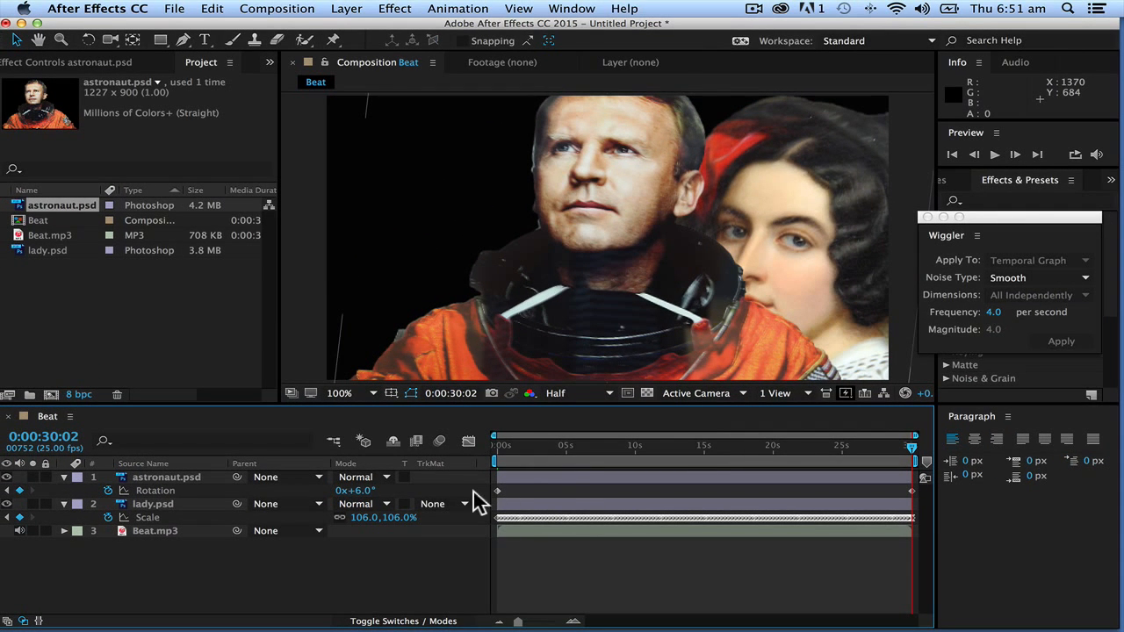
# Step: Apply the Wiggler to all astronaut.psd Rotation keyframes with frequency 4 and magnitude 4, and start a preview
pyautogui.click(155, 491)
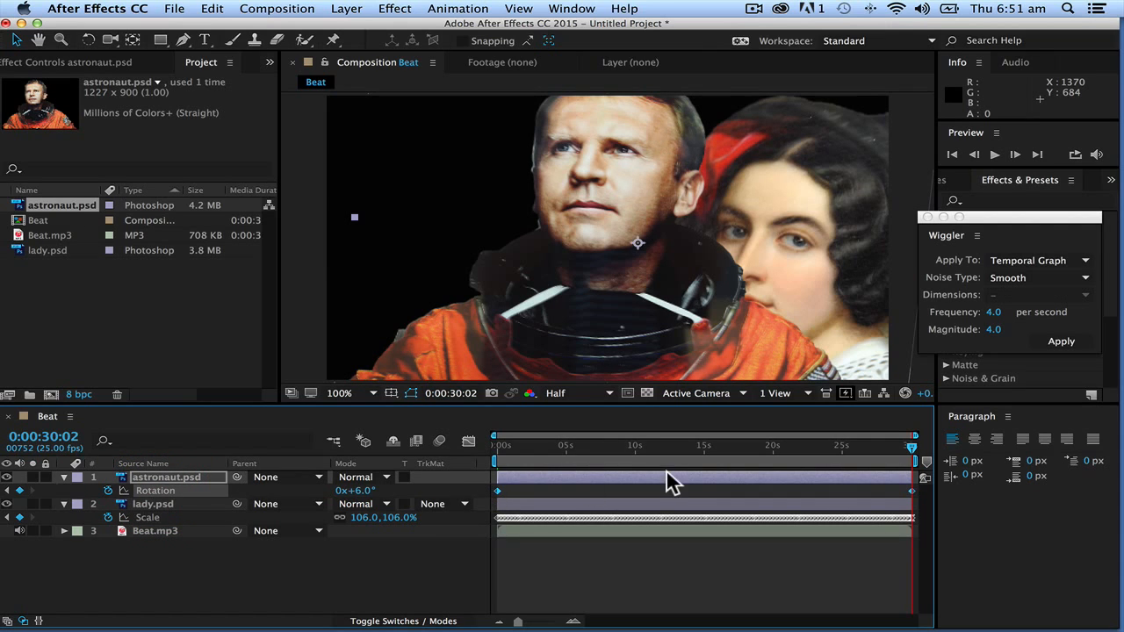
pyautogui.click(1062, 342)
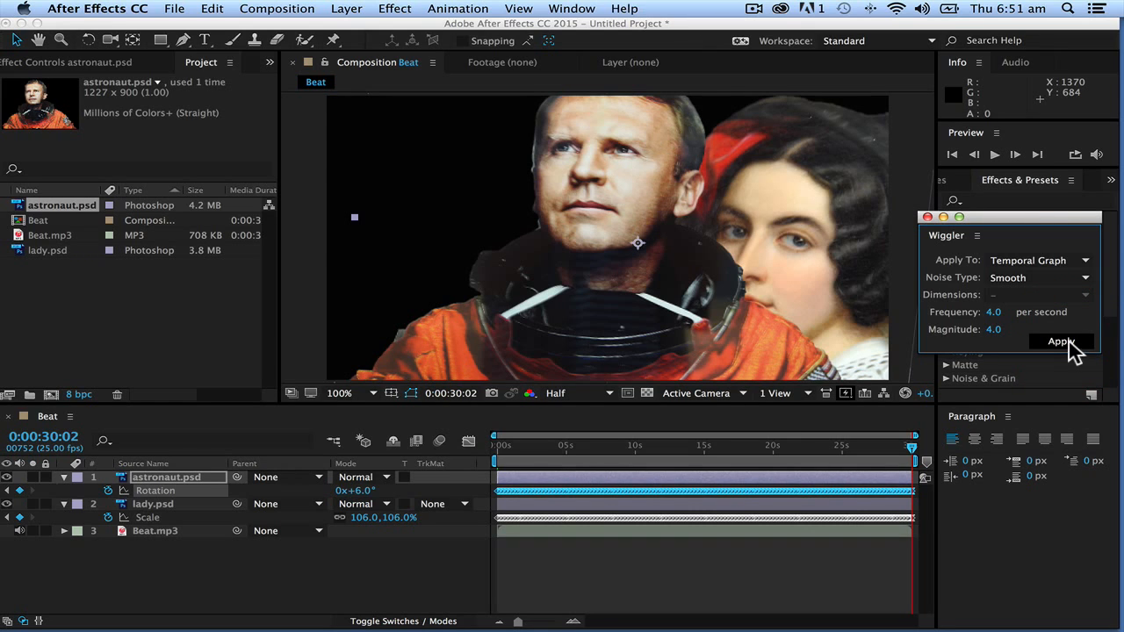
pyautogui.press('space')
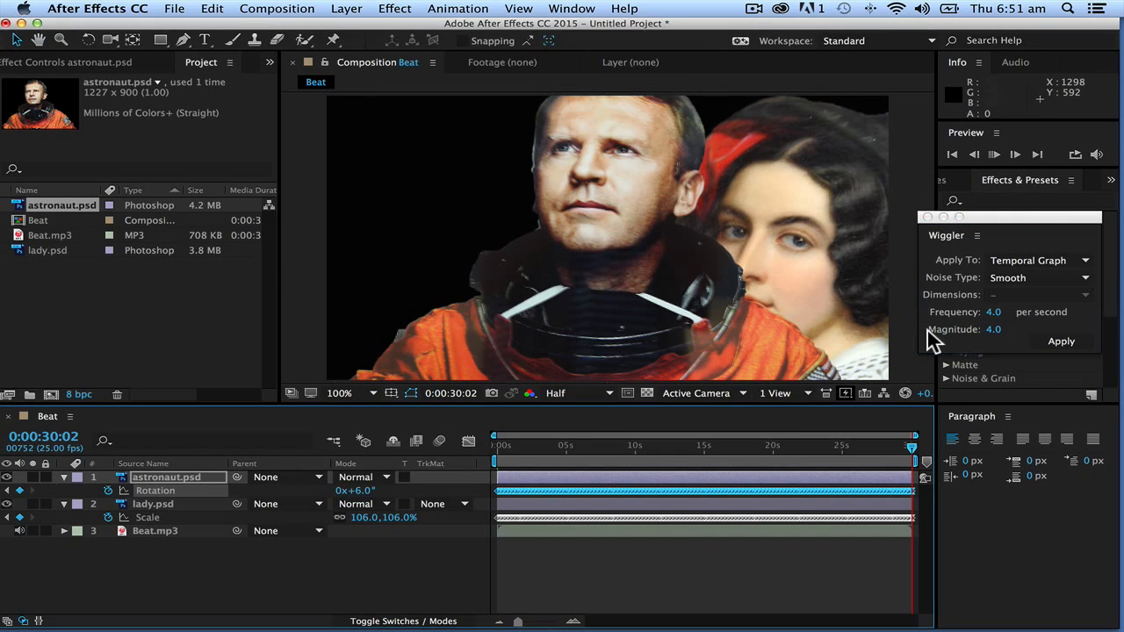